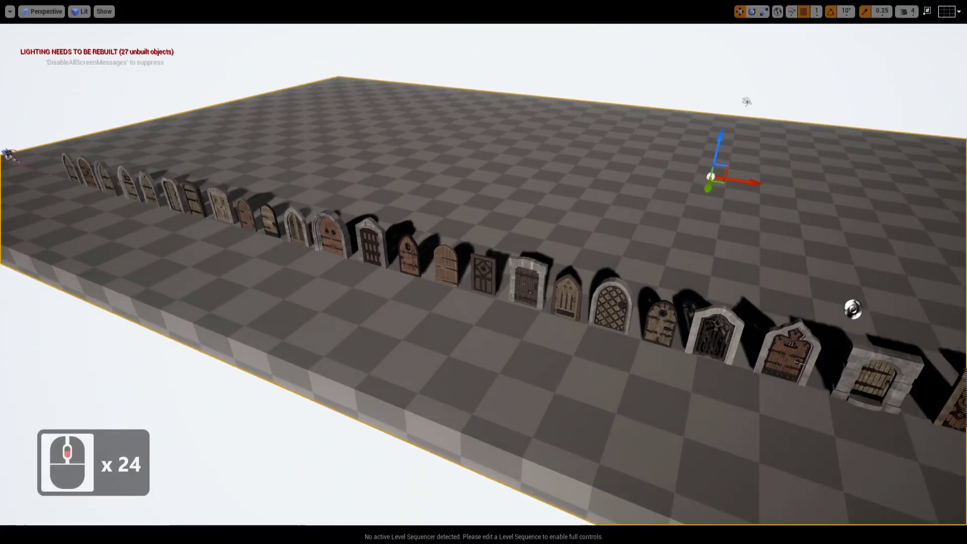
Play the level and walk along the row of medieval doors to examine their frames, hinges and handles.
{"action": "right_click_drag", "start_coordinate": [484, 272], "coordinate": [605, 272]}
{"action": "key", "text": "alt+p"}
{"action": "key", "text": "w"}
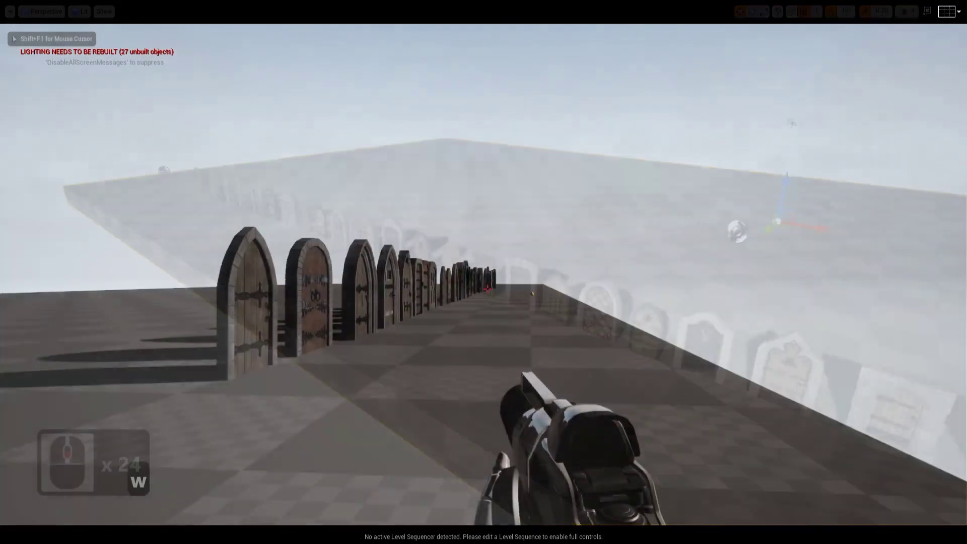
{"action": "key", "text": "d"}
{"action": "key", "text": "d"}
{"action": "key", "text": "d"}
{"action": "key", "text": "w"}
{"action": "key", "text": "d"}
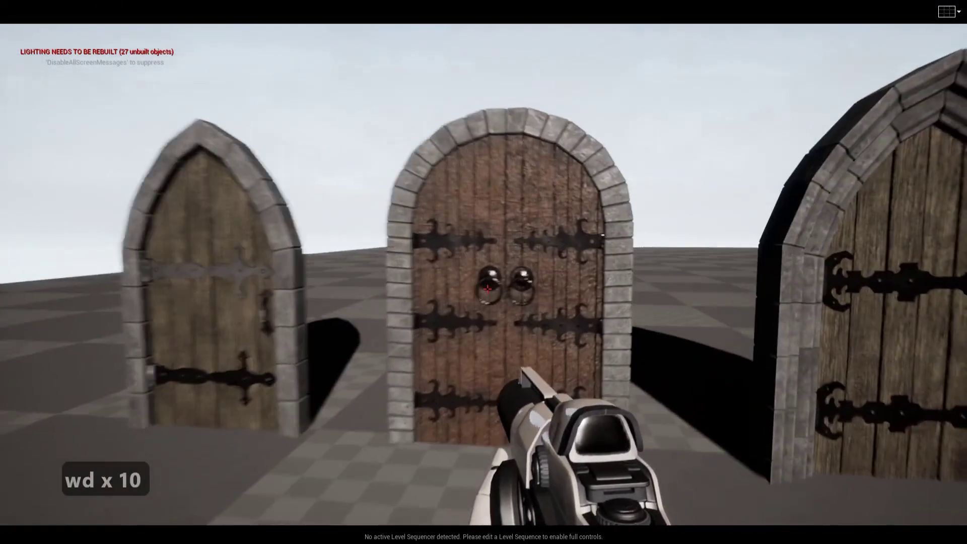
{"action": "key", "text": "w"}
{"action": "key", "text": "d"}
{"action": "key", "text": "w"}
{"action": "key", "text": "d"}
{"action": "key", "text": "w"}
{"action": "key", "text": "d"}
{"action": "key", "text": "w"}
{"action": "key", "text": "d"}
{"action": "key", "text": "w"}
{"action": "key", "text": "d"}
{"action": "key", "text": "w"}
{"action": "key", "text": "d"}
{"action": "key", "text": "w"}
{"action": "key", "text": "d"}
{"action": "key", "text": "w"}
{"action": "key", "text": "d"}
{"action": "key", "text": "w"}
{"action": "key", "text": "d"}
{"action": "key", "text": "w"}
{"action": "key", "text": "d"}
{"action": "key", "text": "w"}
{"action": "key", "text": "d"}
{"action": "key", "text": "w"}
{"action": "key", "text": "d"}
{"action": "key", "text": "w"}
{"action": "key", "text": "d"}
{"action": "key", "text": "w"}
{"action": "key", "text": "d"}
{"action": "key", "text": "w"}
{"action": "key", "text": "d"}
{"action": "key", "text": "w"}
{"action": "key", "text": "d"}
{"action": "key", "text": "w"}
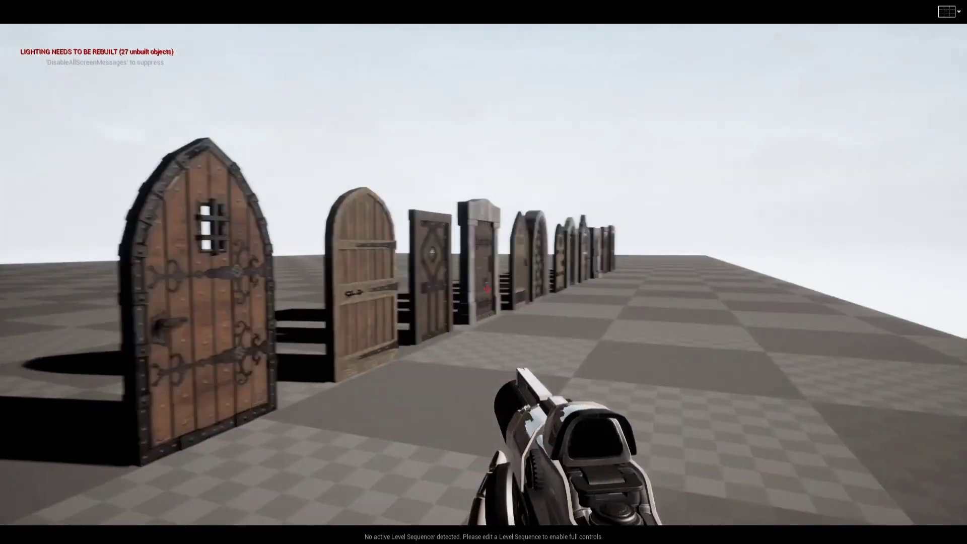
{"action": "key", "text": "w"}
{"action": "key", "text": "d"}
{"action": "key", "text": "w"}
{"action": "key", "text": "d"}
{"action": "key", "text": "w"}
{"action": "key", "text": "d"}
{"action": "key", "text": "w"}
{"action": "key", "text": "d"}
{"action": "key", "text": "w"}
{"action": "key", "text": "d"}
{"action": "key", "text": "w"}
{"action": "key", "text": "d"}
{"action": "key", "text": "w"}
{"action": "key", "text": "d"}
{"action": "key", "text": "w"}
{"action": "key", "text": "d"}
{"action": "key", "text": "w"}
{"action": "key", "text": "d"}
{"action": "key", "text": "w"}
{"action": "key", "text": "d"}
{"action": "key", "text": "w"}
{"action": "key", "text": "d"}
{"action": "key", "text": "w"}
{"action": "key", "text": "d"}
{"action": "key", "text": "w"}
{"action": "key", "text": "d"}
{"action": "key", "text": "w"}
{"action": "key", "text": "d"}
{"action": "key", "text": "w"}
{"action": "key", "text": "d"}
{"action": "key", "text": "w"}
{"action": "key", "text": "d"}
{"action": "key", "text": "w"}
{"action": "key", "text": "d"}
{"action": "key", "text": "w"}
{"action": "key", "text": "d"}
{"action": "key", "text": "w"}
{"action": "key", "text": "d"}
{"action": "key", "text": "w"}
{"action": "key", "text": "d"}
{"action": "key", "text": "w"}
{"action": "key", "text": "d"}
{"action": "key", "text": "w"}
{"action": "key", "text": "d"}
{"action": "key", "text": "w"}
{"action": "key", "text": "d"}
{"action": "key", "text": "w"}
{"action": "key", "text": "d"}
{"action": "key", "text": "w"}
{"action": "key", "text": "d"}
{"action": "key", "text": "w"}
{"action": "key", "text": "d"}
{"action": "key", "text": "w"}
{"action": "key", "text": "d"}
{"action": "key", "text": "w"}
{"action": "key", "text": "d"}
{"action": "key", "text": "w"}
{"action": "key", "text": "d"}
{"action": "key", "text": "w"}
{"action": "key", "text": "d"}
{"action": "key", "text": "w"}
{"action": "key", "text": "d"}
{"action": "key", "text": "w"}
{"action": "key", "text": "d"}
{"action": "key", "text": "w"}
{"action": "key", "text": "d"}
{"action": "key", "text": "w"}
{"action": "key", "text": "d"}
{"action": "key", "text": "w"}
{"action": "key", "text": "d"}
{"action": "key", "text": "w"}
{"action": "key", "text": "d"}
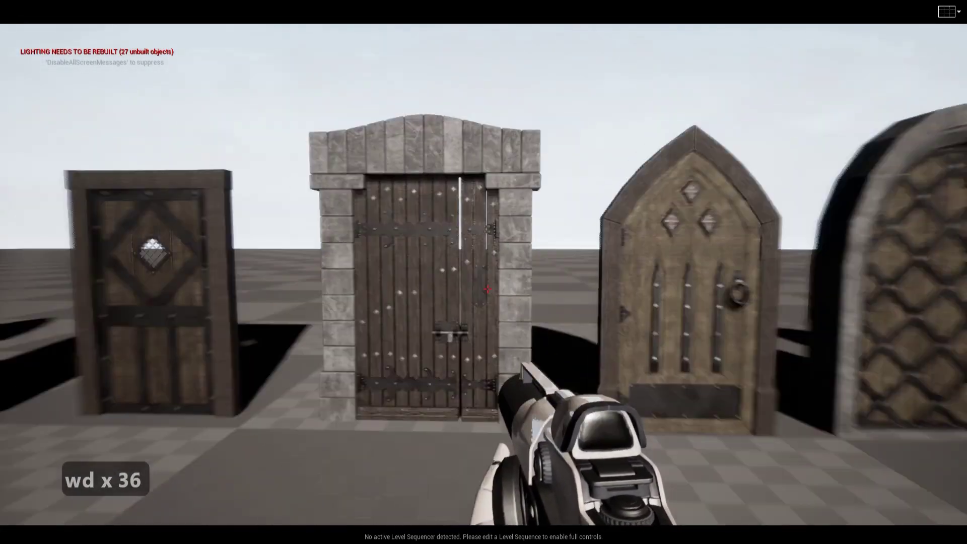
Approach the plank door in the square stone frame, and walk on past the remaining doors in the row.
{"action": "key", "text": "w"}
{"action": "key", "text": "w"}
{"action": "key", "text": "a"}
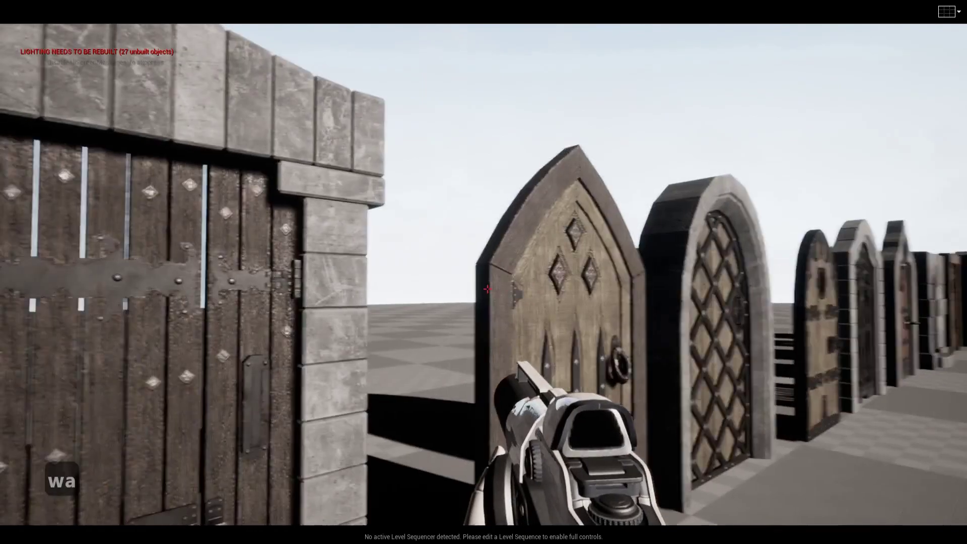
{"action": "key", "text": "d"}
{"action": "key", "text": "w"}
{"action": "key", "text": "w"}
{"action": "key", "text": "w"}
{"action": "key", "text": "w"}
{"action": "key", "text": "w"}
{"action": "key", "text": "w"}
{"action": "key", "text": "w"}
{"action": "key", "text": "w"}
{"action": "key", "text": "w"}
{"action": "key", "text": "w"}
{"action": "key", "text": "w"}
{"action": "key", "text": "w"}
{"action": "key", "text": "w"}
{"action": "key", "text": "w"}
{"action": "key", "text": "w"}
{"action": "key", "text": "w"}
{"action": "key", "text": "w"}
{"action": "key", "text": "w"}
{"action": "key", "text": "w"}
{"action": "key", "text": "w"}
{"action": "key", "text": "w"}
{"action": "key", "text": "w"}
{"action": "key", "text": "w"}
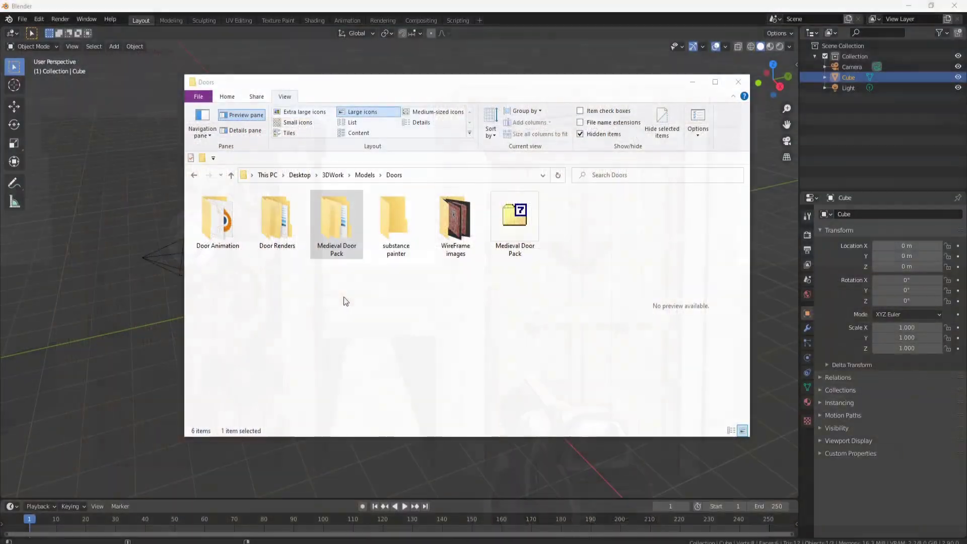
In File Explorer, open the Door 1 folder of Medieval Door Pack, show large icons and view the Medieval Door 1 image.
{"action": "double_click", "coordinate": [337, 224]}
{"action": "scroll", "coordinate": [325, 233], "scroll_direction": "down", "scroll_amount": 1}
{"action": "scroll", "coordinate": [325, 233], "scroll_direction": "up", "scroll_amount": 5}
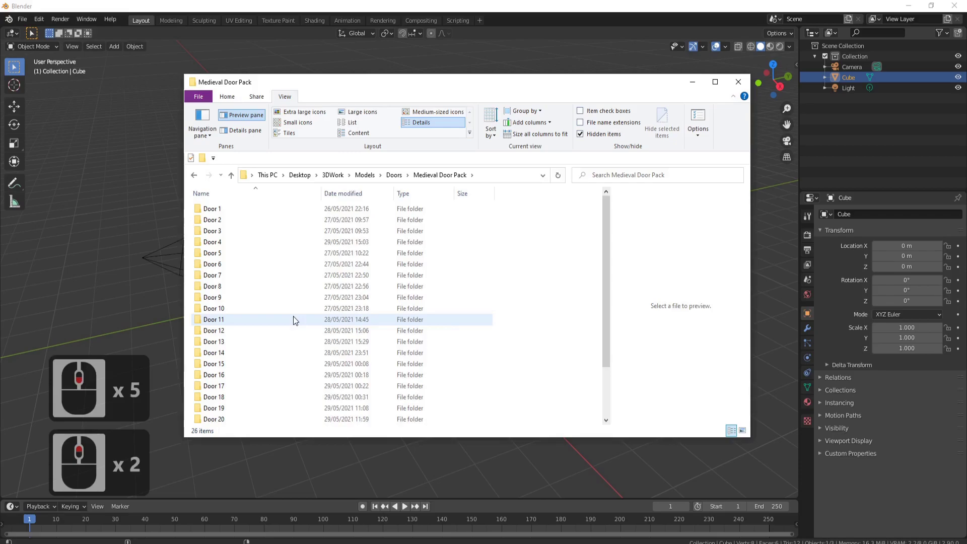
{"action": "double_click", "coordinate": [237, 210]}
{"action": "left_click", "coordinate": [363, 112]}
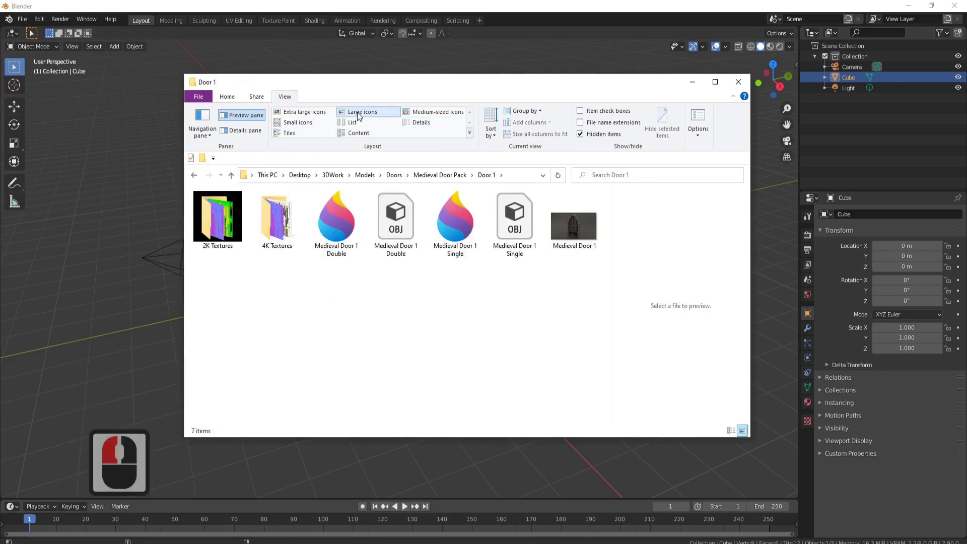
{"action": "double_click", "coordinate": [579, 224]}
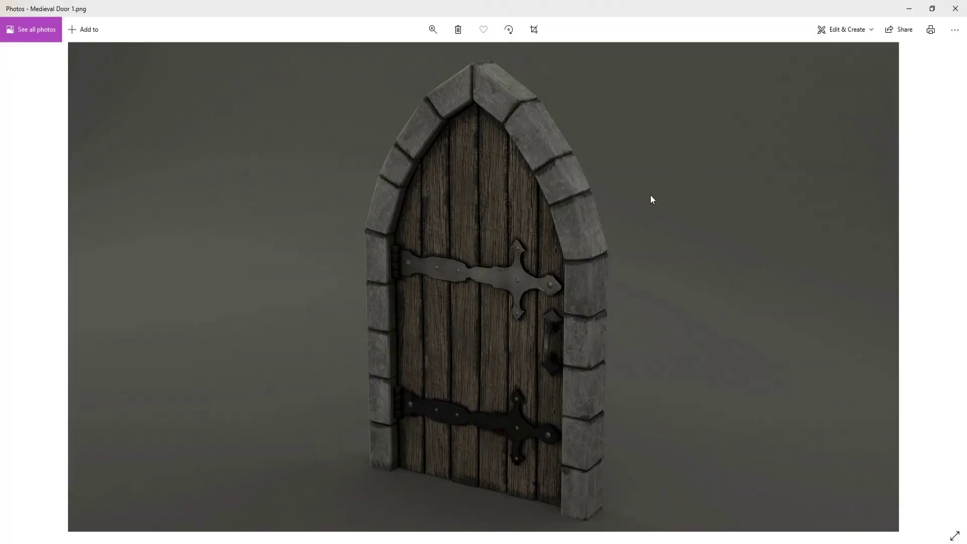
Close the door image and look through Door 1's 2K Textures and 4K Textures folders.
{"action": "left_click", "coordinate": [955, 6]}
{"action": "double_click", "coordinate": [218, 217]}
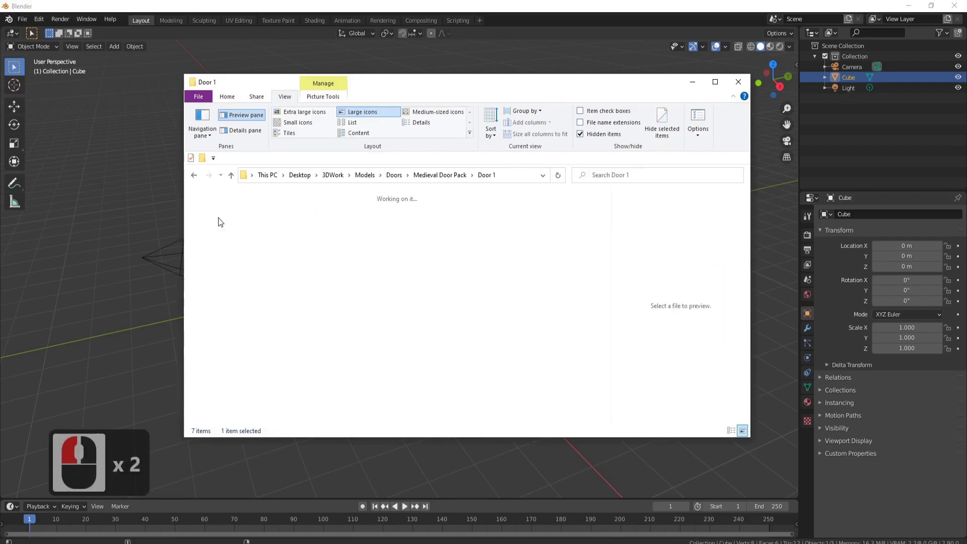
{"action": "left_click", "coordinate": [459, 174]}
{"action": "double_click", "coordinate": [276, 221]}
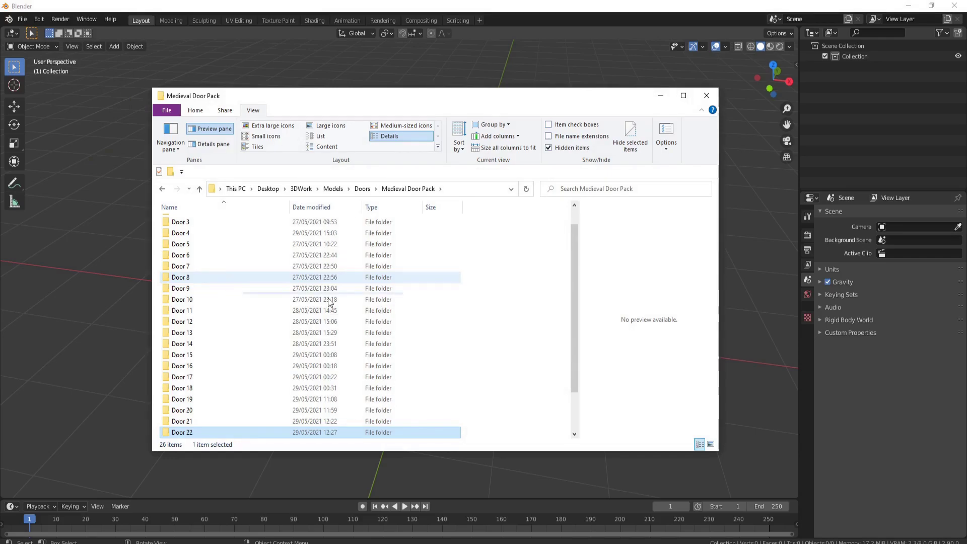
Open the Door 22 folder, view the Medieval Door 22 image and close it again.
{"action": "double_click", "coordinate": [195, 433]}
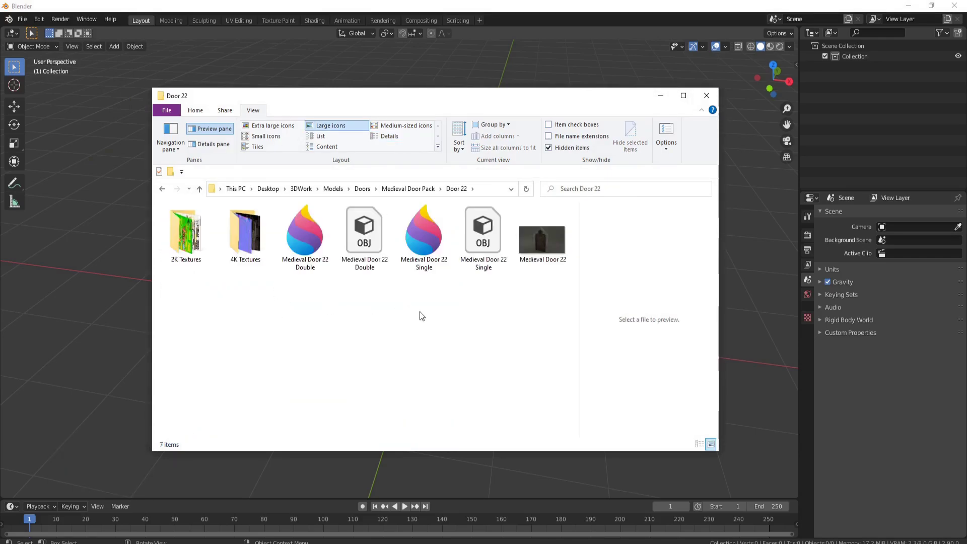
{"action": "double_click", "coordinate": [555, 244]}
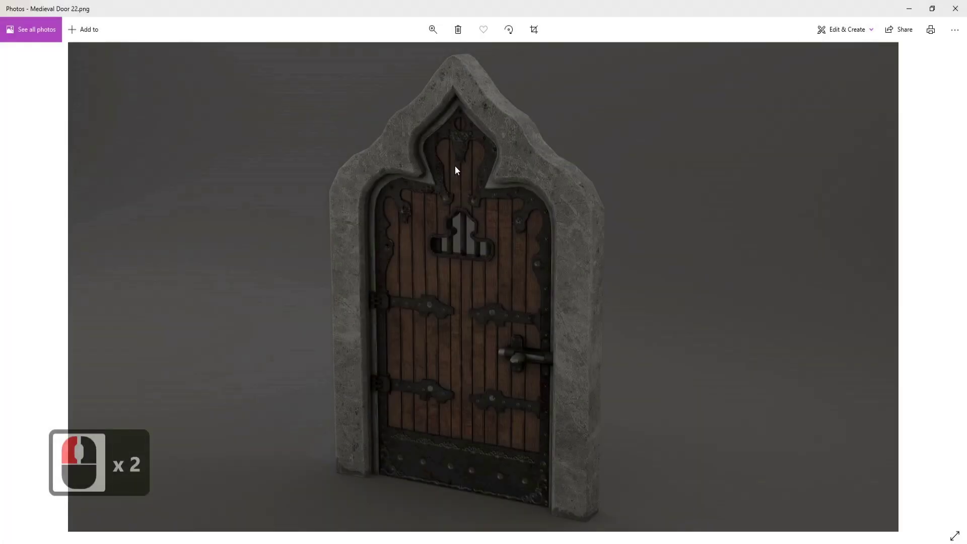
{"action": "left_click", "coordinate": [955, 8]}
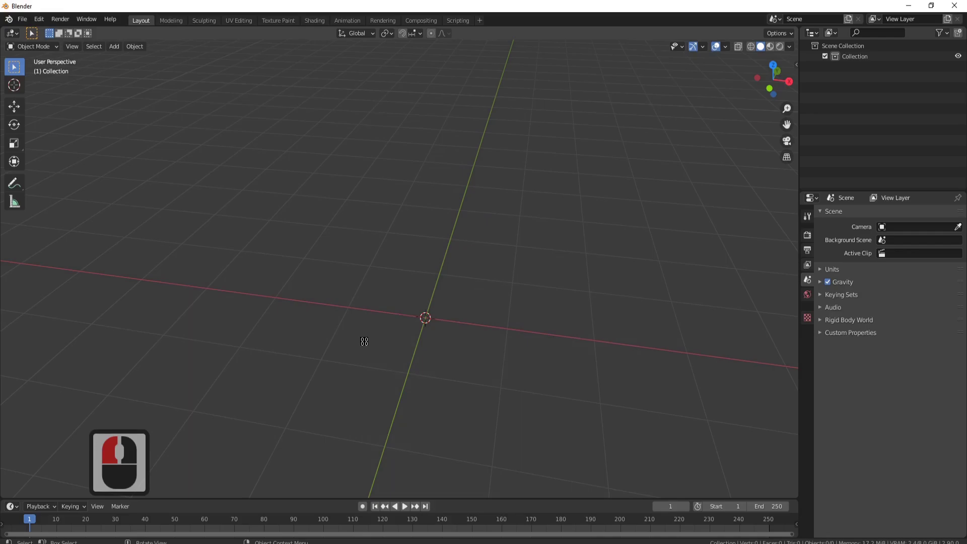
Import Medieval Door 22 Double.obj from the Door 22 folder of the Medieval Door Pack into the empty scene.
{"action": "left_click", "coordinate": [21, 20]}
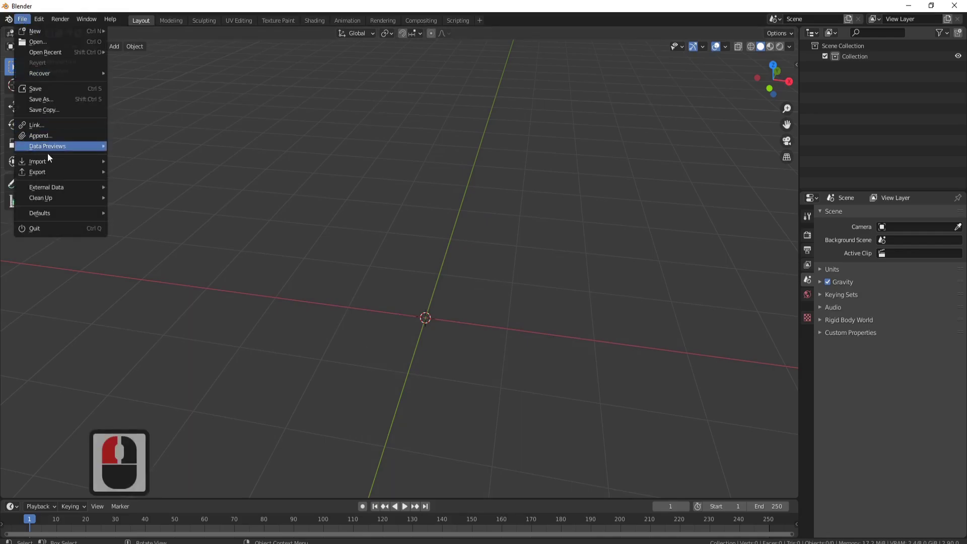
{"action": "mouse_move", "coordinate": [47, 165]}
{"action": "left_click", "coordinate": [183, 246]}
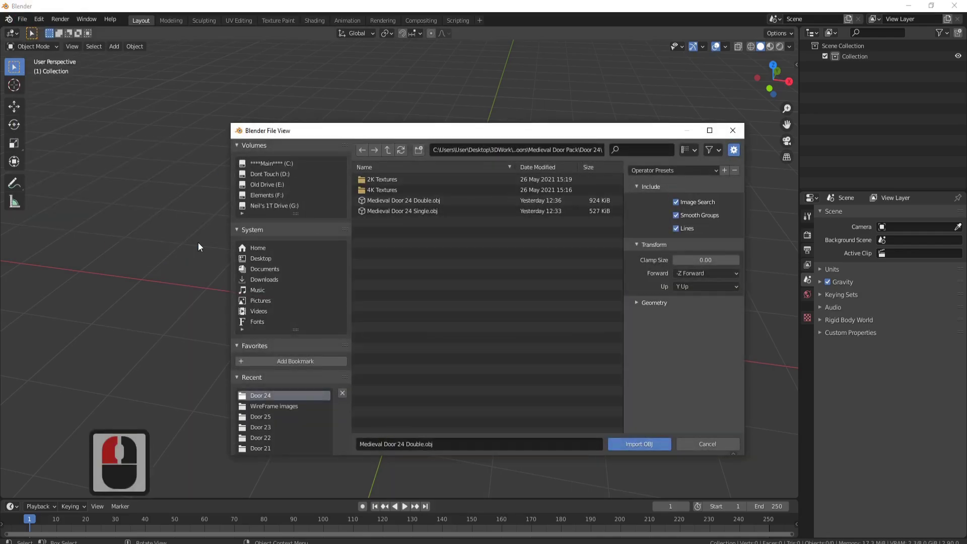
{"action": "left_click", "coordinate": [387, 150]}
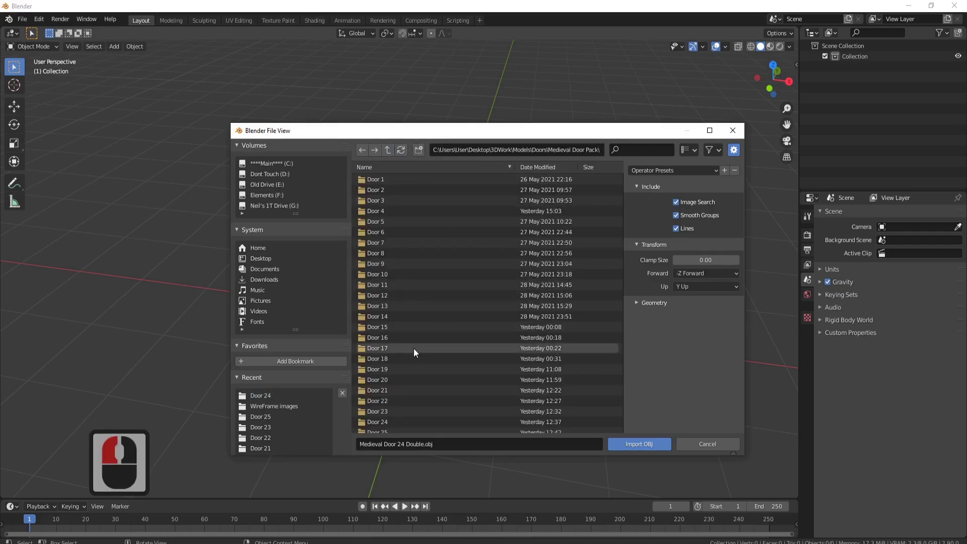
{"action": "double_click", "coordinate": [394, 400]}
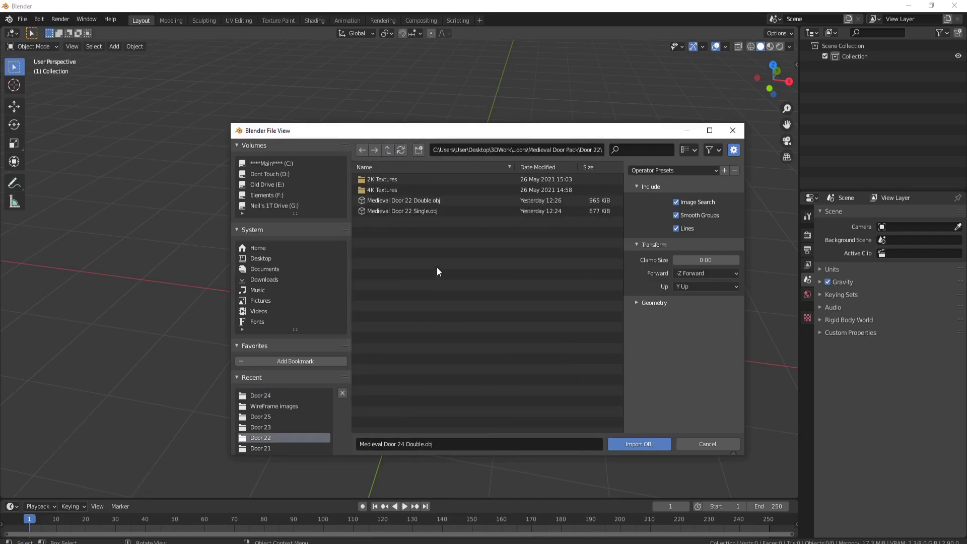
{"action": "double_click", "coordinate": [413, 200]}
Examine the imported door model from several angles, both at a distance and close up on its planks and hinges.
{"action": "scroll", "coordinate": [479, 217], "scroll_direction": "up", "scroll_amount": 2}
{"action": "middle_click_drag", "start_coordinate": [479, 217], "coordinate": [465, 274]}
{"action": "scroll", "coordinate": [414, 275], "scroll_direction": "up", "scroll_amount": 3}
{"action": "scroll", "coordinate": [447, 292], "scroll_direction": "down", "scroll_amount": 2}
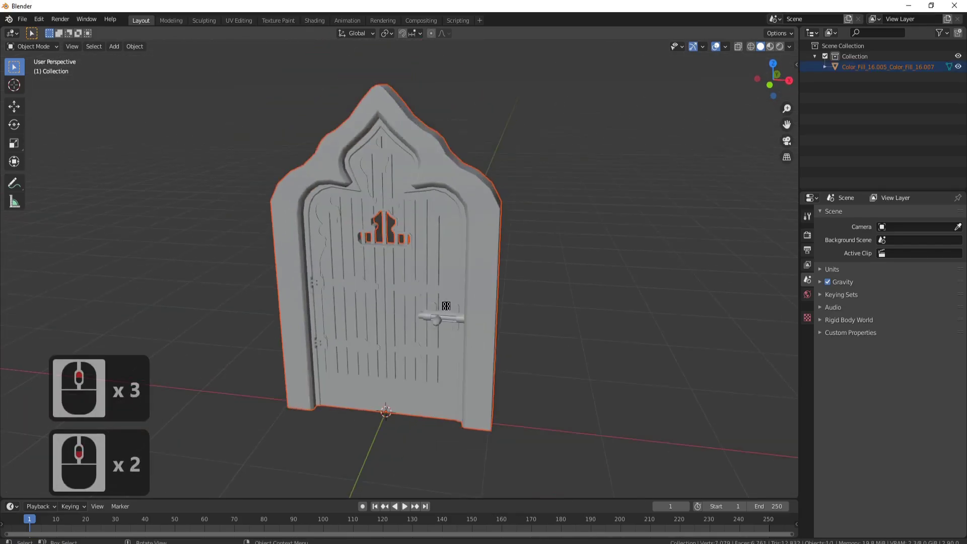
{"action": "left_click", "coordinate": [451, 301]}
{"action": "middle_click_drag", "start_coordinate": [553, 316], "coordinate": [464, 356], "text": "shift"}
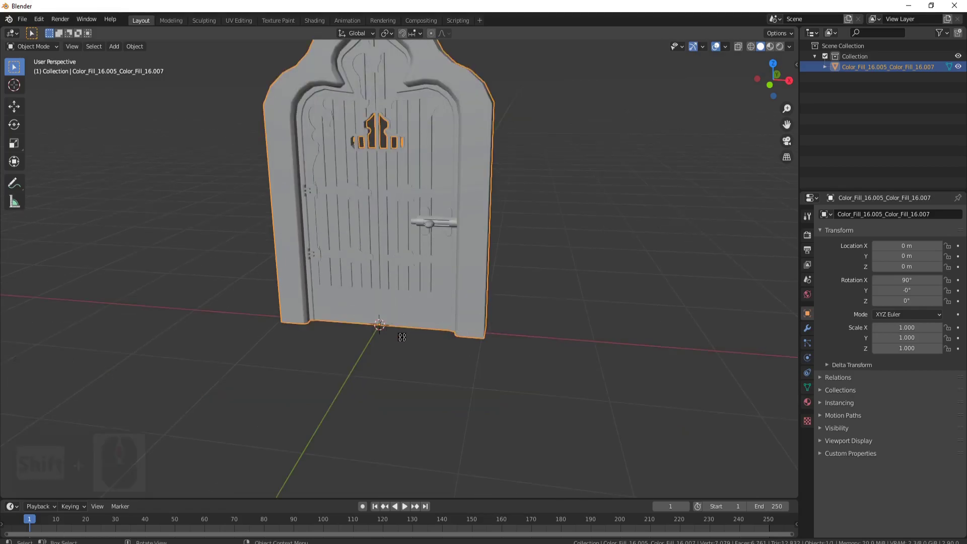
{"action": "middle_click_drag", "start_coordinate": [395, 330], "coordinate": [434, 207]}
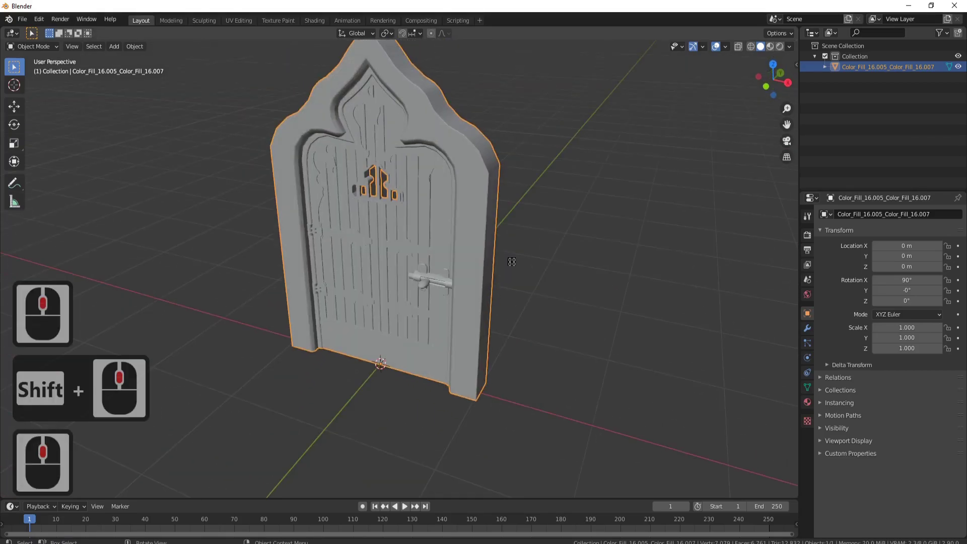
{"action": "scroll", "coordinate": [433, 276], "scroll_direction": "down", "scroll_amount": 3}
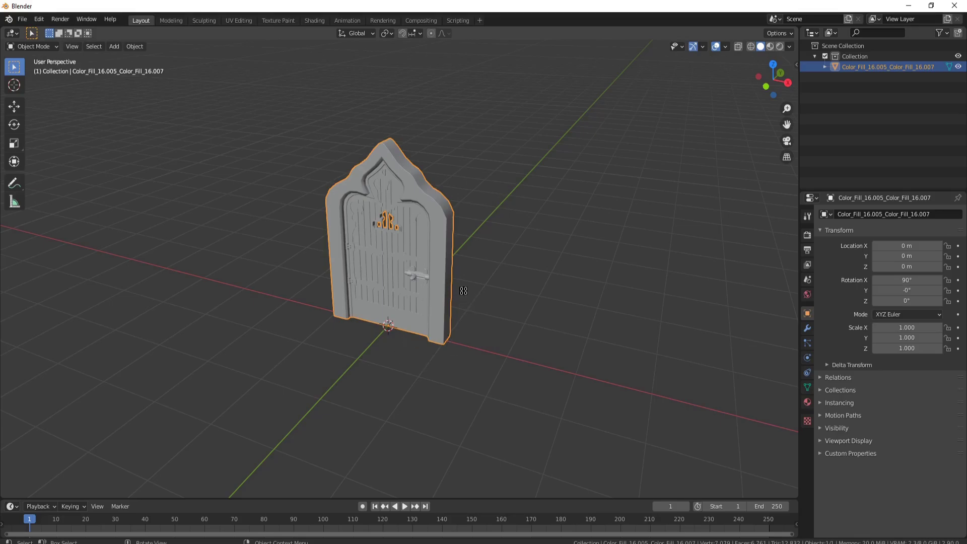
{"action": "scroll", "coordinate": [435, 267], "scroll_direction": "up", "scroll_amount": 3}
{"action": "middle_click_drag", "start_coordinate": [566, 266], "coordinate": [325, 218]}
{"action": "middle_click_drag", "start_coordinate": [457, 268], "coordinate": [454, 269]}
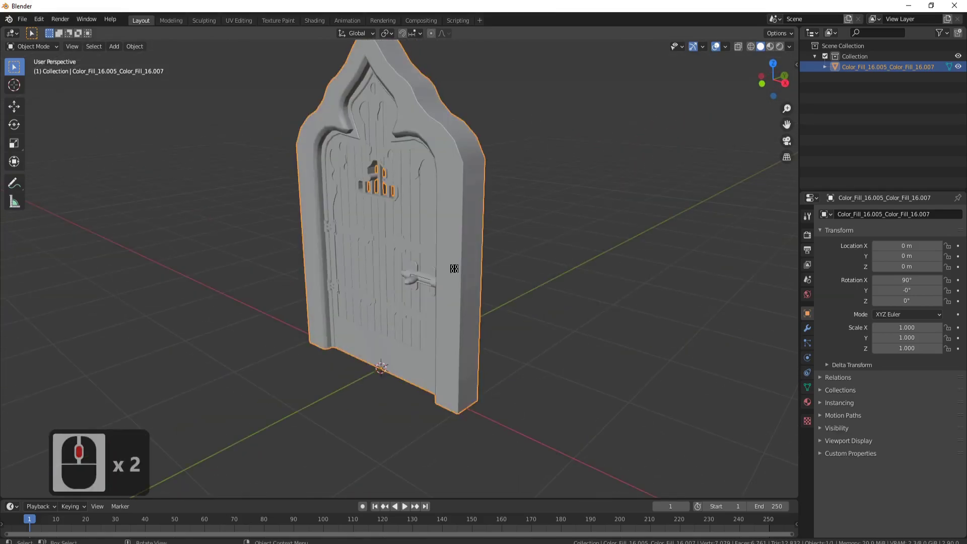
{"action": "middle_click_drag", "start_coordinate": [561, 270], "coordinate": [458, 217]}
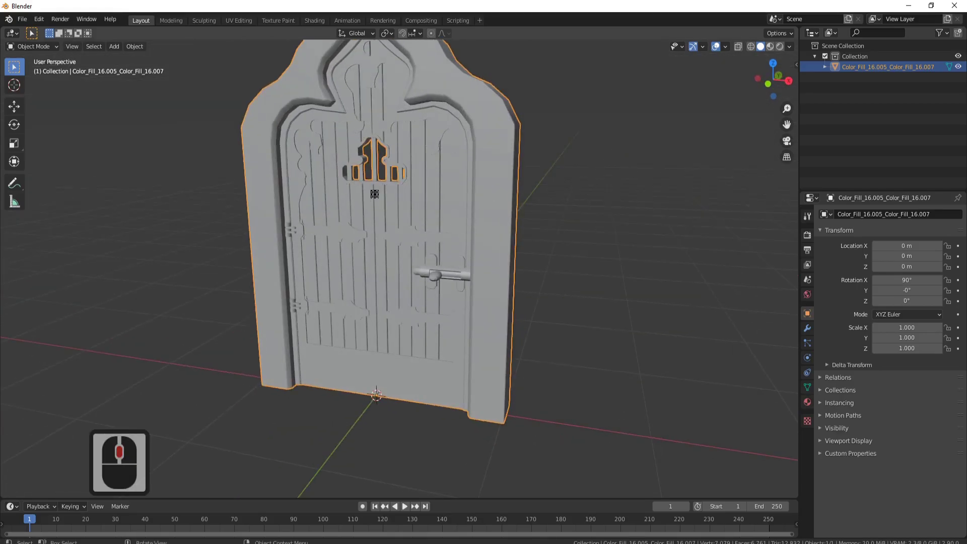
{"action": "middle_click_drag", "start_coordinate": [375, 194], "coordinate": [348, 228]}
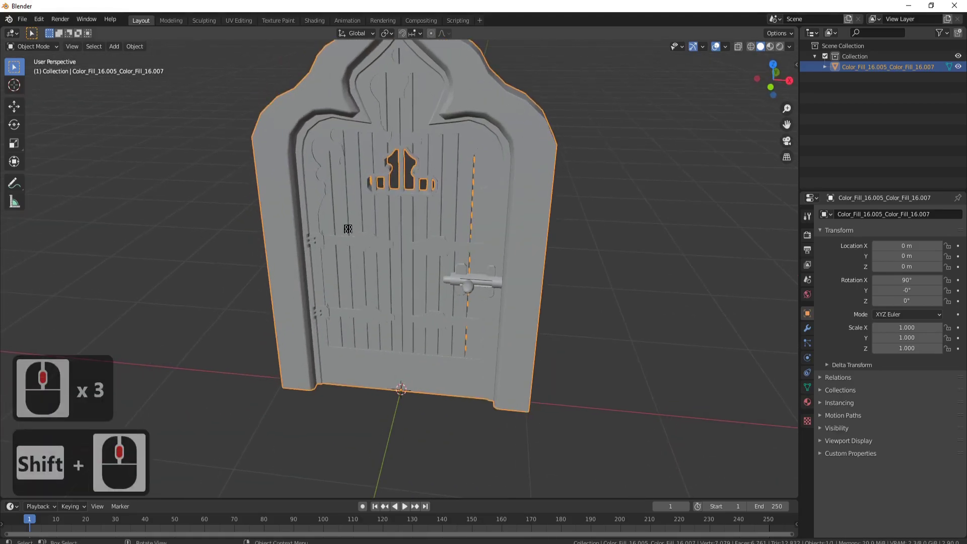
{"action": "scroll", "coordinate": [306, 218], "scroll_direction": "up", "scroll_amount": 2}
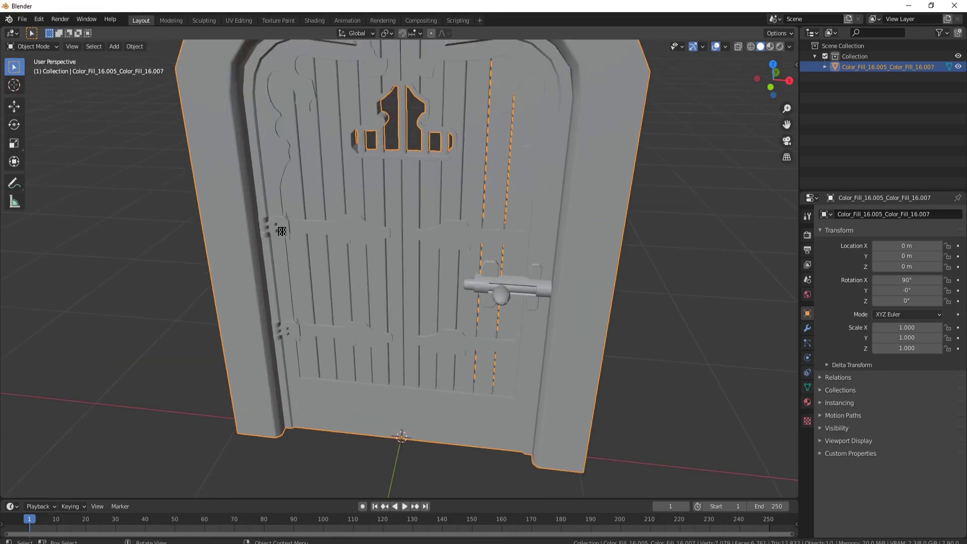
In Edit Mode with edge selection, clear the selection and select all geometry connected to the outer door frame.
{"action": "key", "text": "Tab"}
{"action": "scroll", "coordinate": [283, 230], "scroll_direction": "down", "scroll_amount": 1}
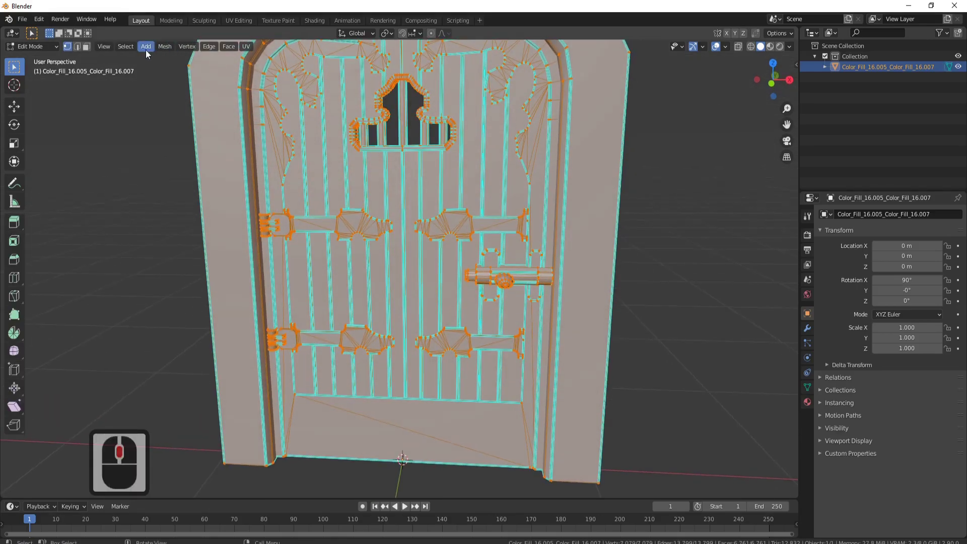
{"action": "left_click", "coordinate": [78, 46]}
{"action": "scroll", "coordinate": [243, 191], "scroll_direction": "up", "scroll_amount": 2}
{"action": "key", "text": "alt+a"}
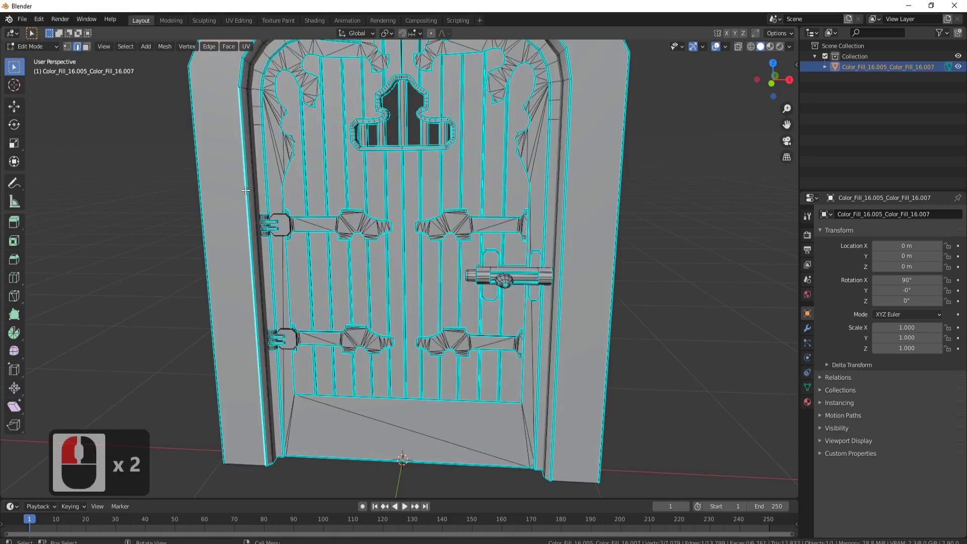
{"action": "key", "text": "l"}
{"action": "scroll", "coordinate": [420, 76], "scroll_direction": "down", "scroll_amount": 2}
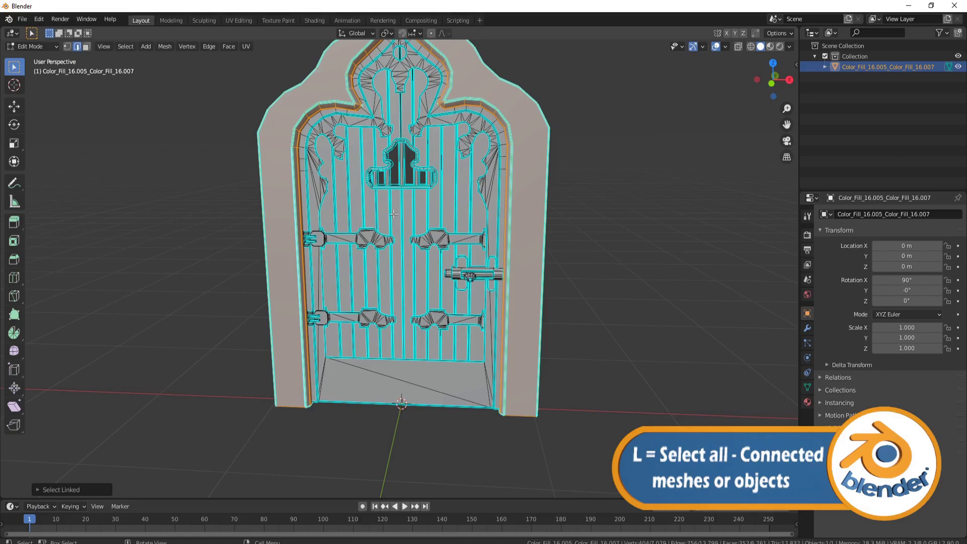
Add the linked inner frame moulding to the selection, separate the selection into its own object and return to Object Mode.
{"action": "scroll", "coordinate": [393, 214], "scroll_direction": "up", "scroll_amount": 2}
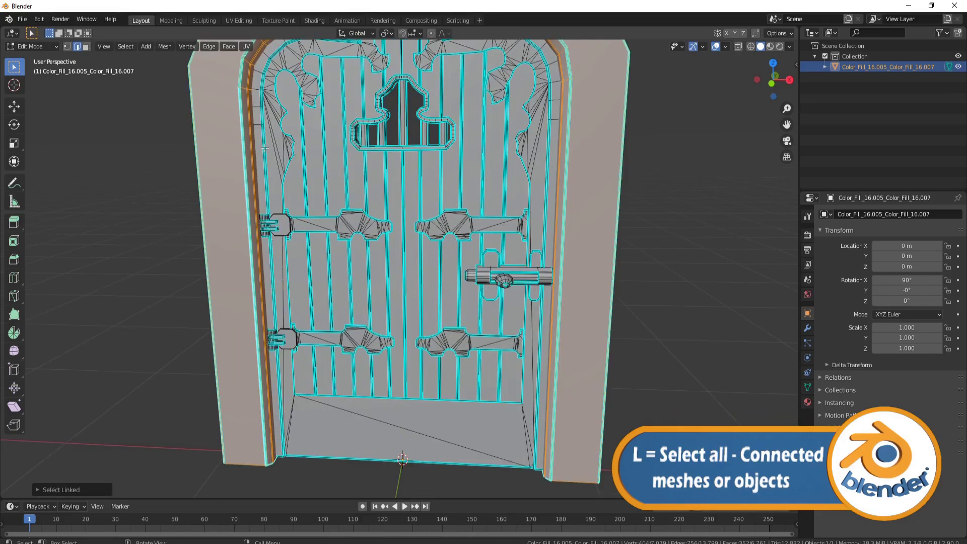
{"action": "scroll", "coordinate": [297, 114], "scroll_direction": "down", "scroll_amount": 2}
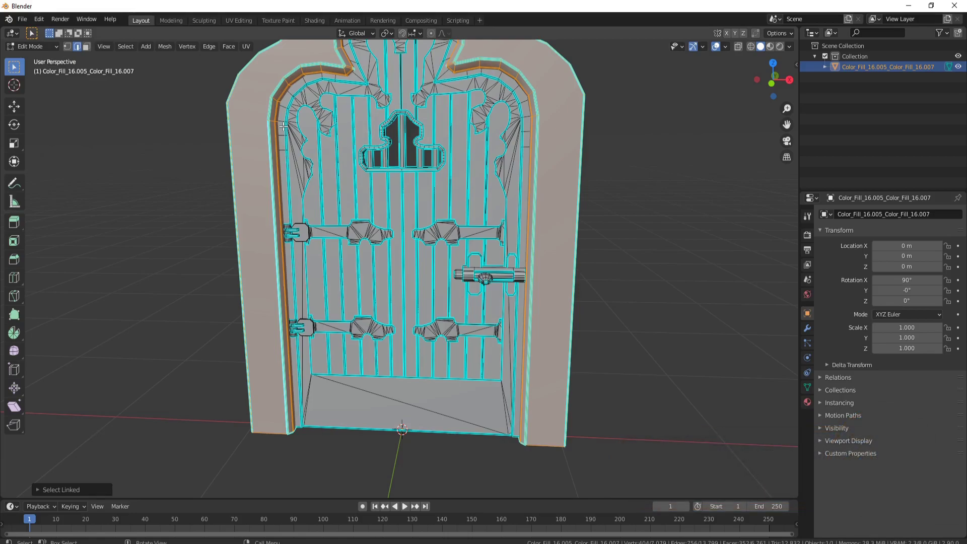
{"action": "key", "text": "l"}
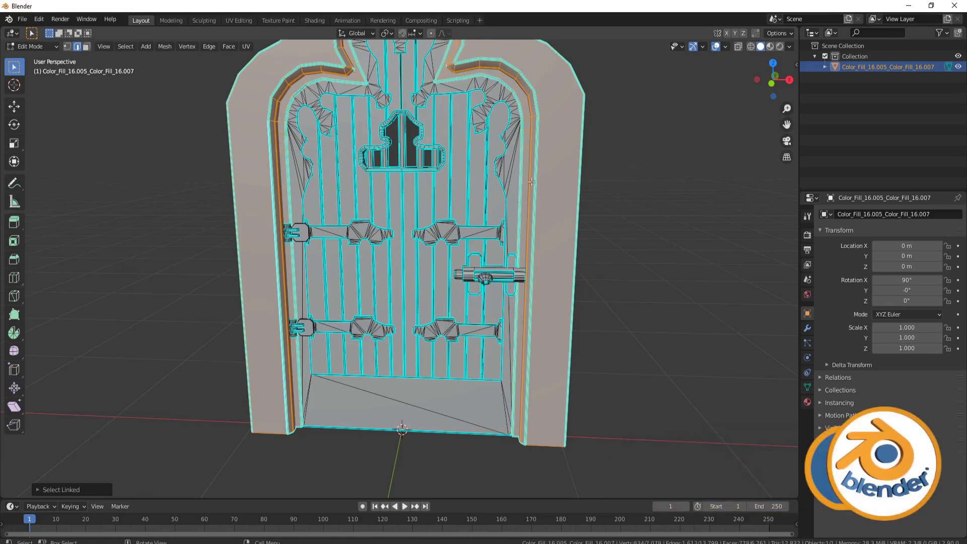
{"action": "key", "text": "p"}
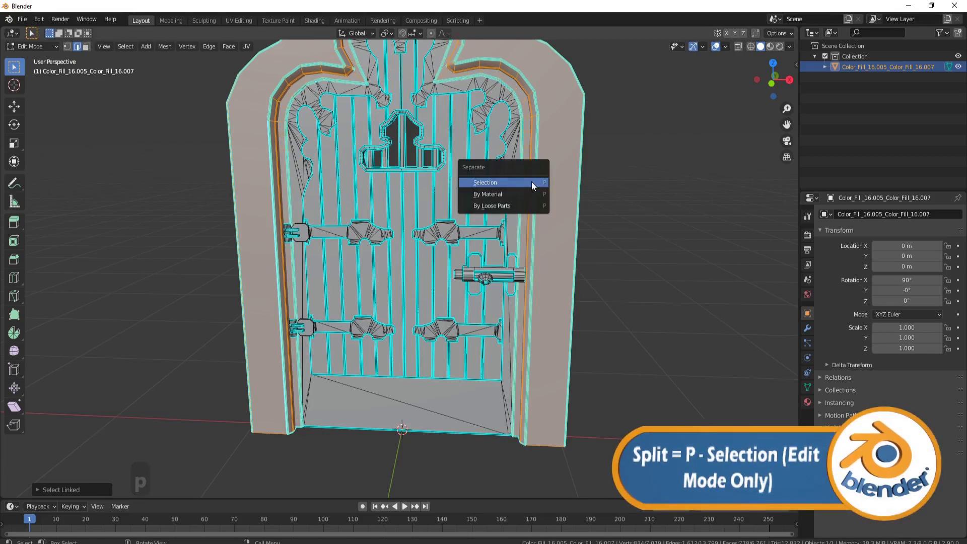
{"action": "left_click", "coordinate": [531, 181]}
{"action": "key", "text": "Tab"}
Select only the door leaf, without its frame, and check how it fits in the opening.
{"action": "scroll", "coordinate": [422, 229], "scroll_direction": "down", "scroll_amount": 3}
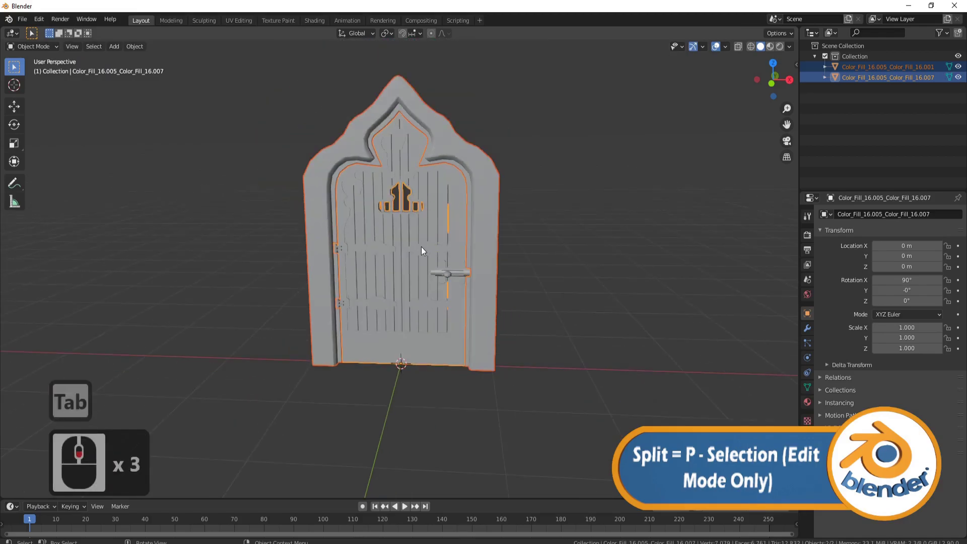
{"action": "middle_click_drag", "start_coordinate": [422, 247], "coordinate": [356, 242]}
{"action": "left_click", "coordinate": [429, 242]}
{"action": "scroll", "coordinate": [428, 239], "scroll_direction": "up", "scroll_amount": 3}
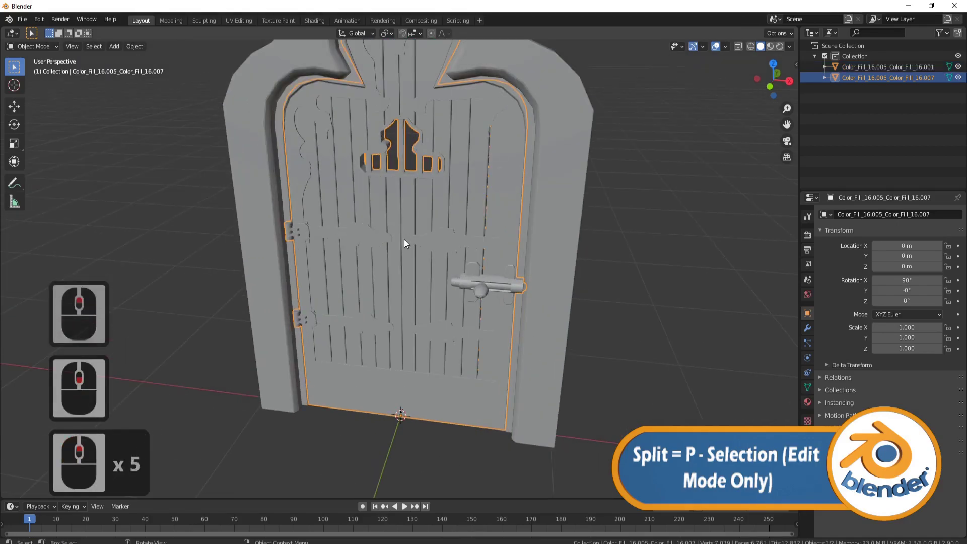
{"action": "scroll", "coordinate": [492, 192], "scroll_direction": "up", "scroll_amount": 3}
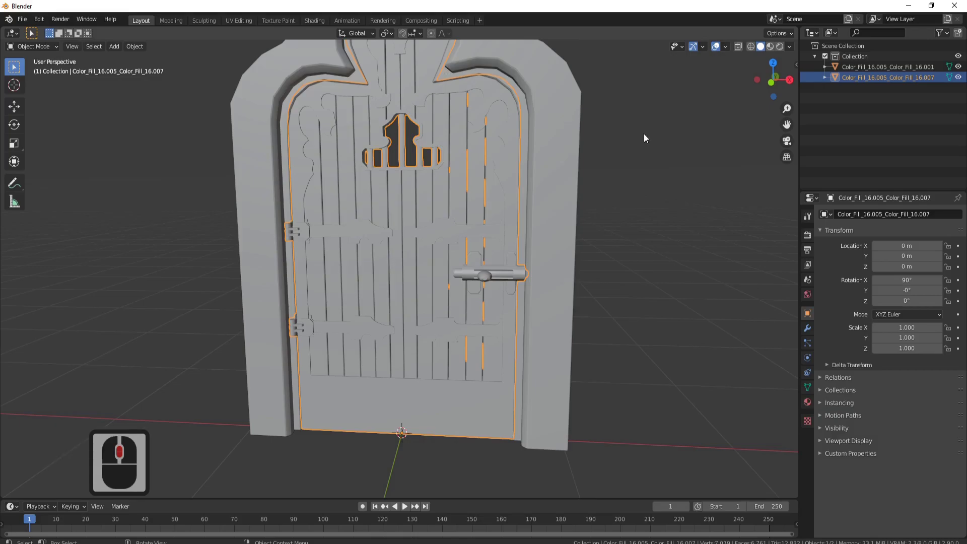
Set the door leaf's origin to its geometry and scale the leaf uniformly to about 0.977.
{"action": "right_click", "coordinate": [684, 78]}
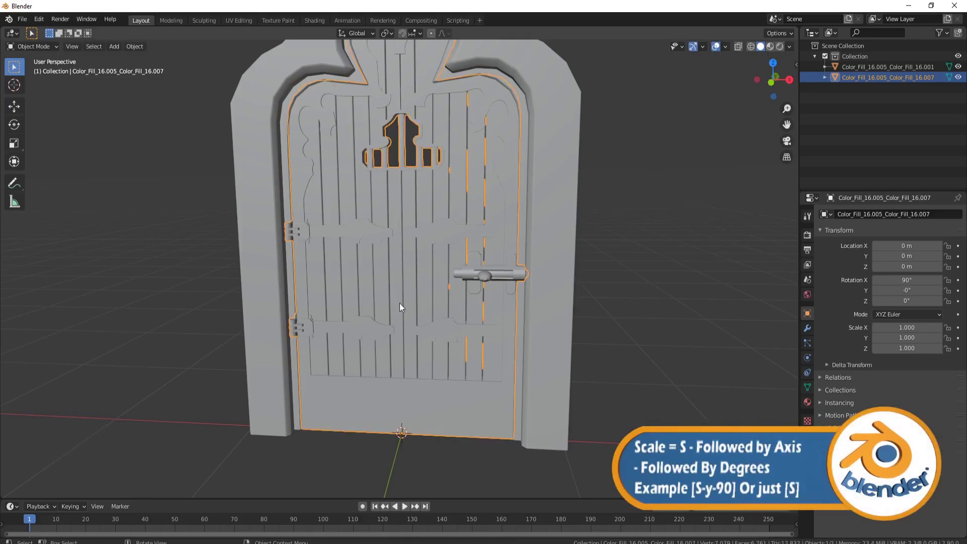
{"action": "right_click", "coordinate": [603, 203]}
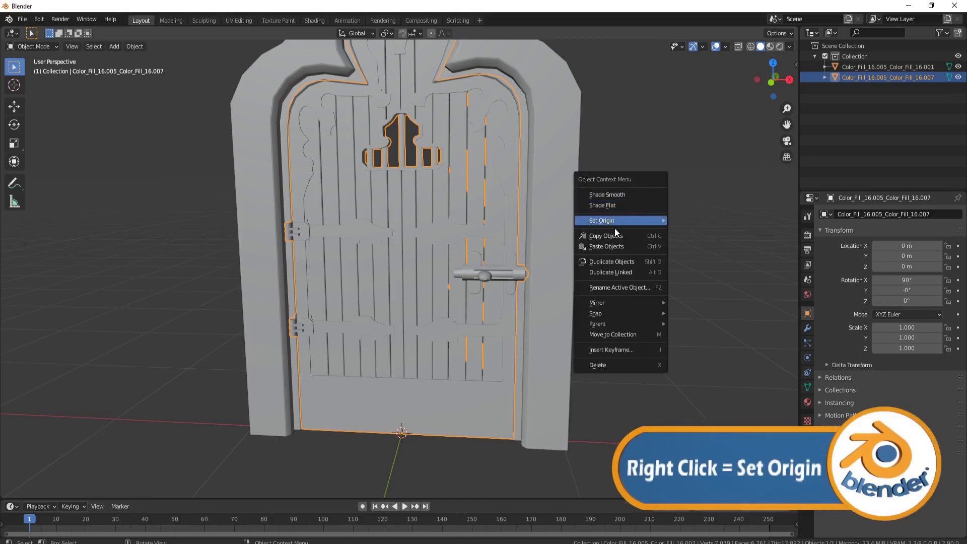
{"action": "mouse_move", "coordinate": [615, 226]}
{"action": "left_click", "coordinate": [739, 233]}
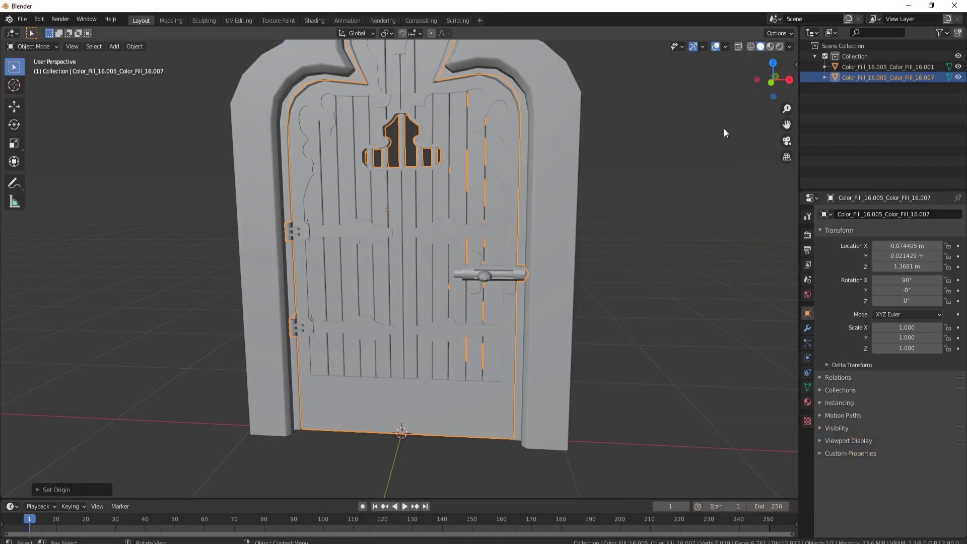
{"action": "key", "text": "s"}
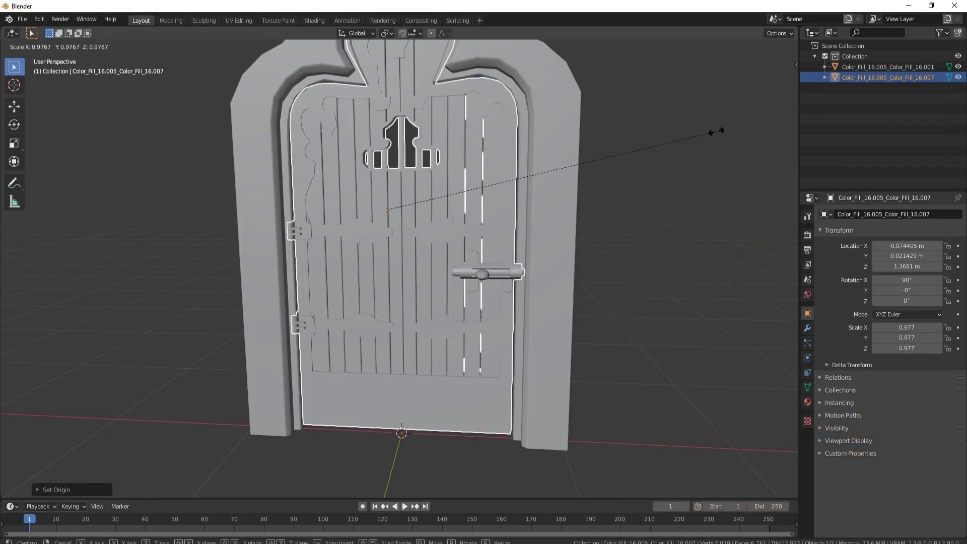
{"action": "left_click", "coordinate": [717, 131]}
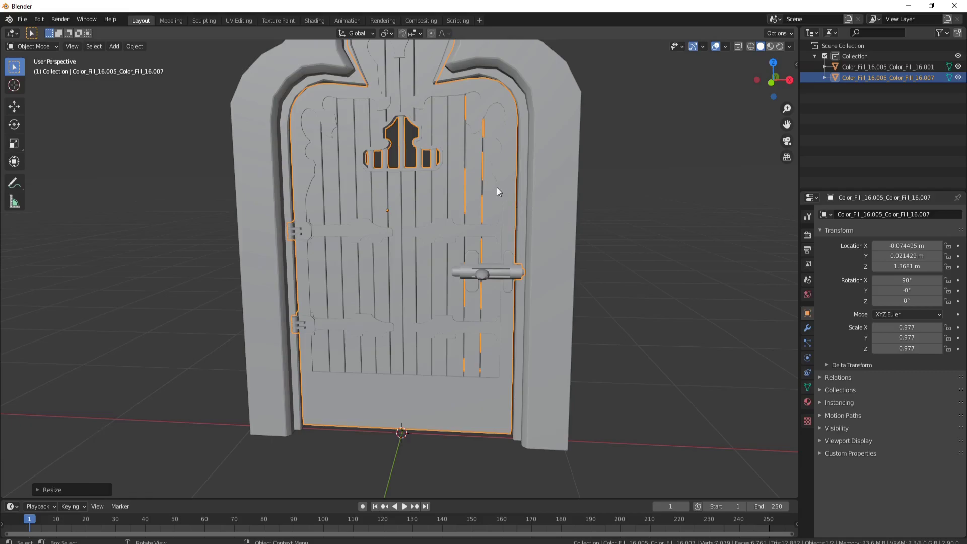
In Edit Mode, select the linked geometry of the door leaf's upper hinge pin and snap the 3D cursor to it.
{"action": "middle_click_drag", "start_coordinate": [301, 231], "coordinate": [356, 255], "text": "shift"}
{"action": "scroll", "coordinate": [359, 239], "scroll_direction": "up", "scroll_amount": 2}
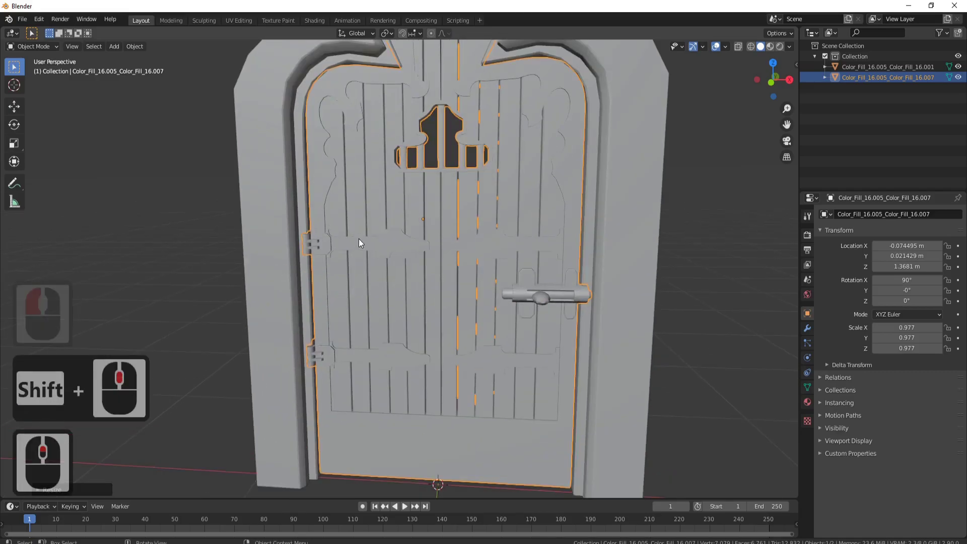
{"action": "key", "text": "Tab"}
{"action": "left_click", "coordinate": [306, 244]}
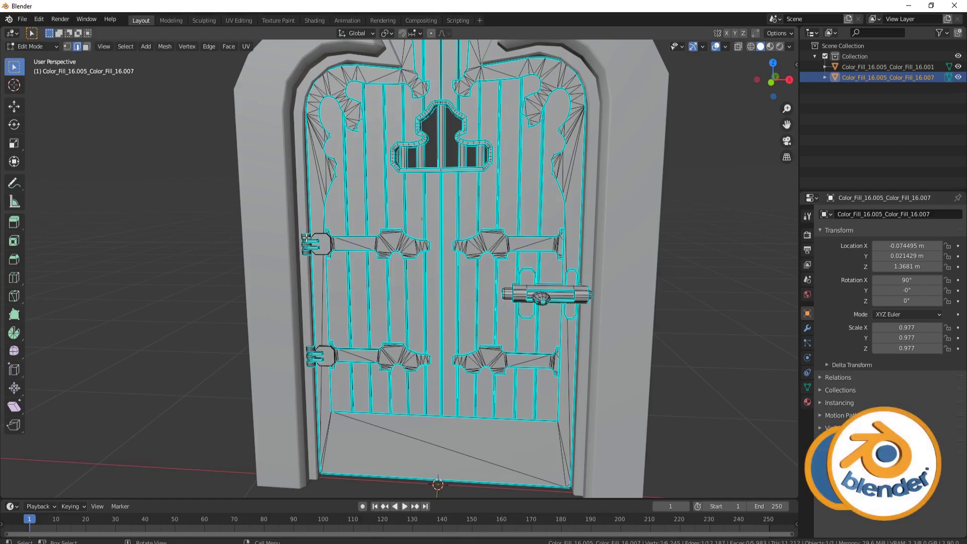
{"action": "key", "text": "l"}
{"action": "key", "text": "shift+s"}
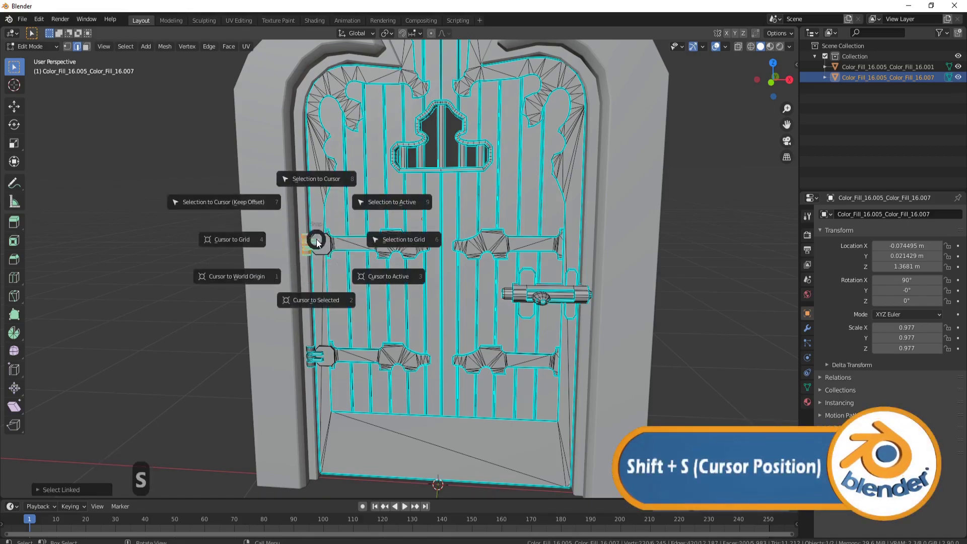
{"action": "left_click", "coordinate": [322, 298]}
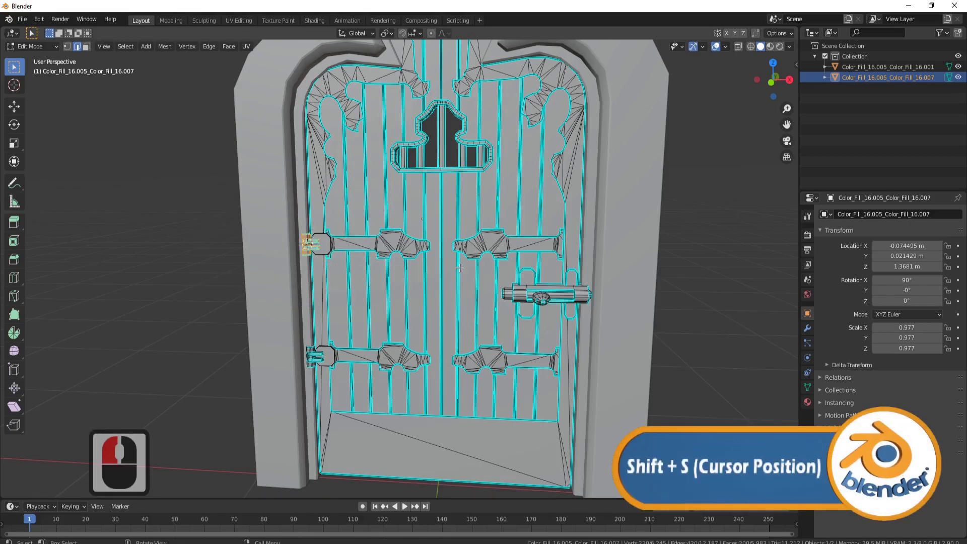
Return to Object Mode and set the door leaf's origin to the 3D cursor at the hinge.
{"action": "key", "text": "Tab"}
{"action": "right_click", "coordinate": [473, 186]}
{"action": "mouse_move", "coordinate": [473, 186]}
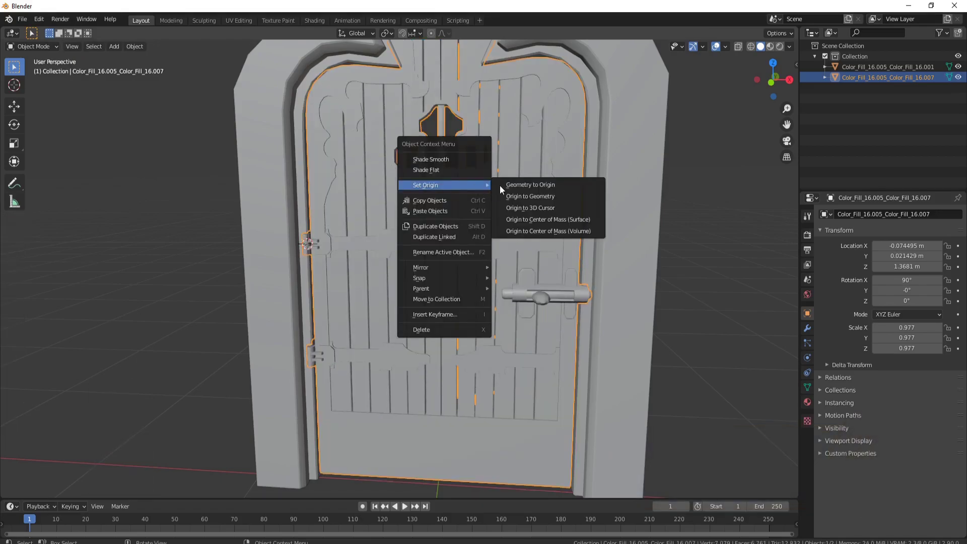
{"action": "left_click", "coordinate": [532, 209]}
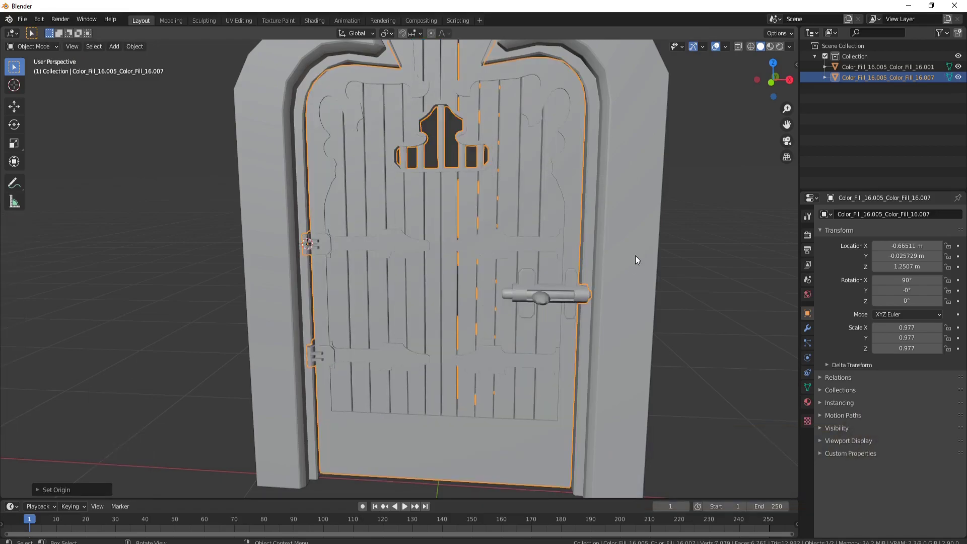
Try swinging the door leaf open on its hinge by rotating it around the global Z axis.
{"action": "key", "text": "r"}
{"action": "key", "text": "z"}
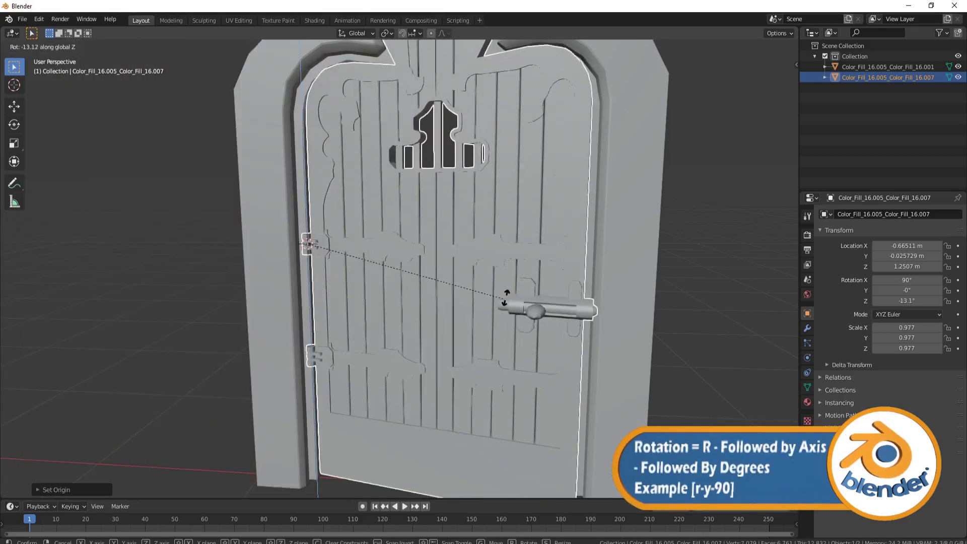
{"action": "right_click", "coordinate": [603, 276]}
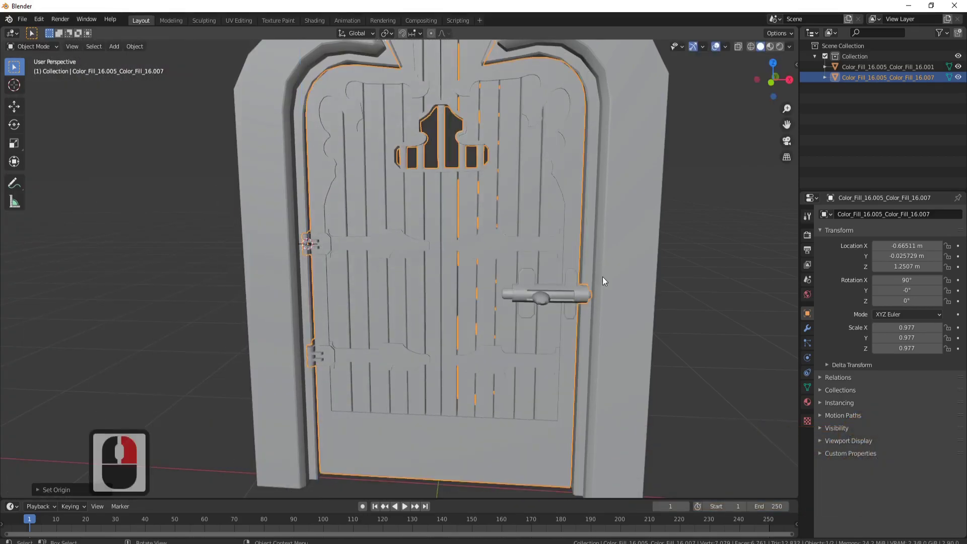
Search the add-on preferences for "wran" and check that the Node Wrangler add-on is enabled.
{"action": "scroll", "coordinate": [558, 261], "scroll_direction": "down", "scroll_amount": 6}
{"action": "middle_click_drag", "start_coordinate": [558, 261], "coordinate": [483, 222]}
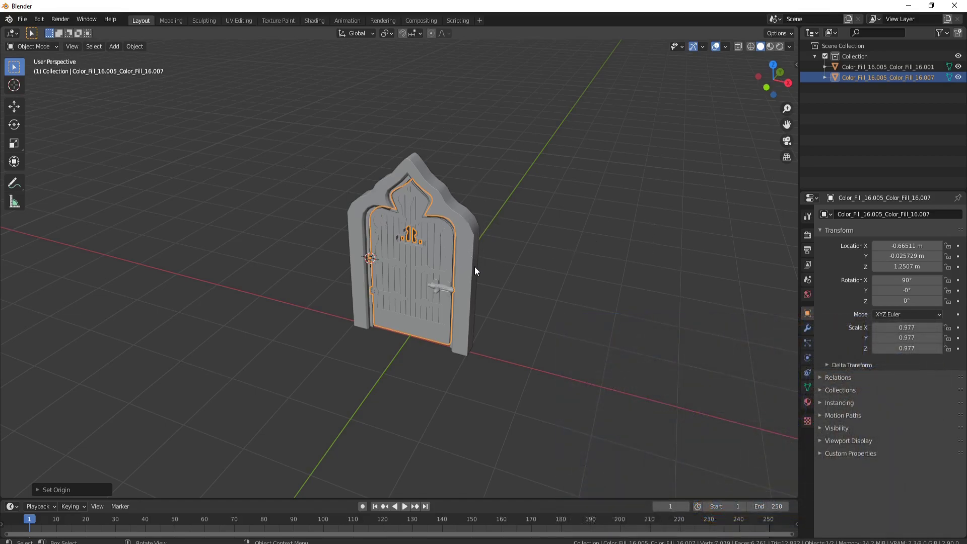
{"action": "left_click", "coordinate": [36, 19]}
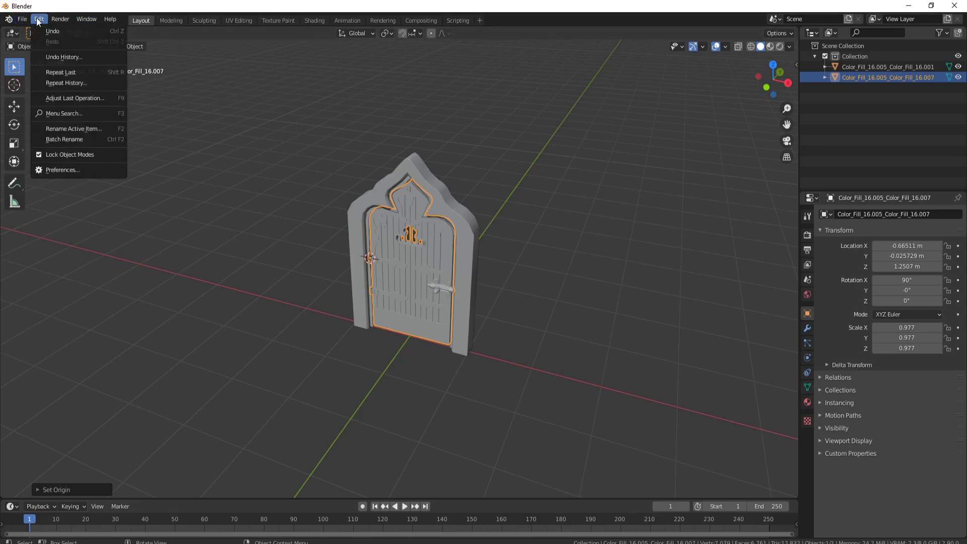
{"action": "left_click", "coordinate": [74, 171]}
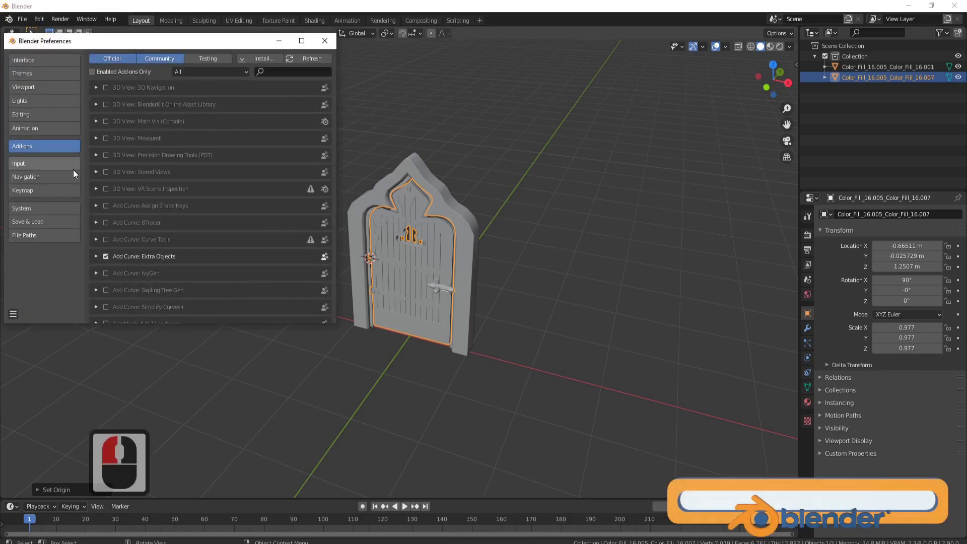
{"action": "left_click", "coordinate": [275, 72]}
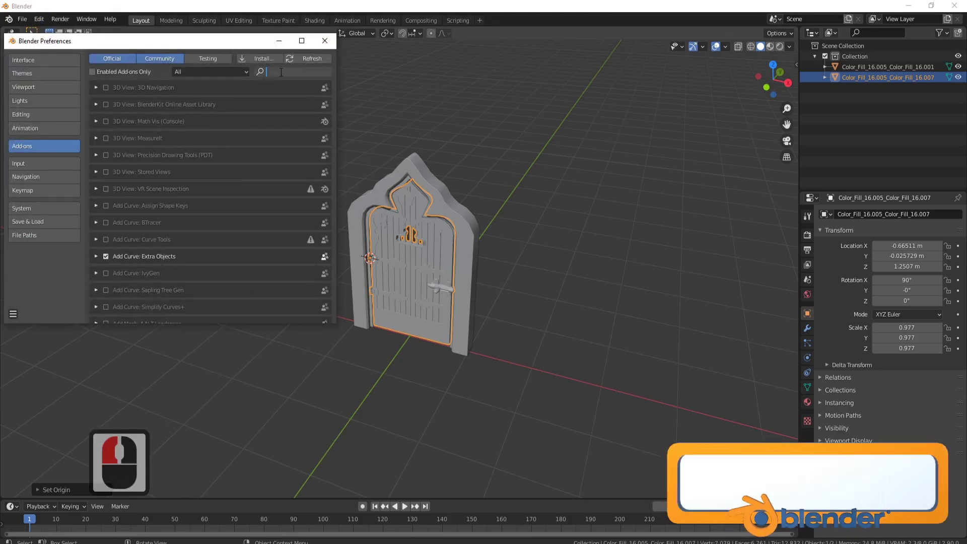
{"action": "type", "text": "wran"}
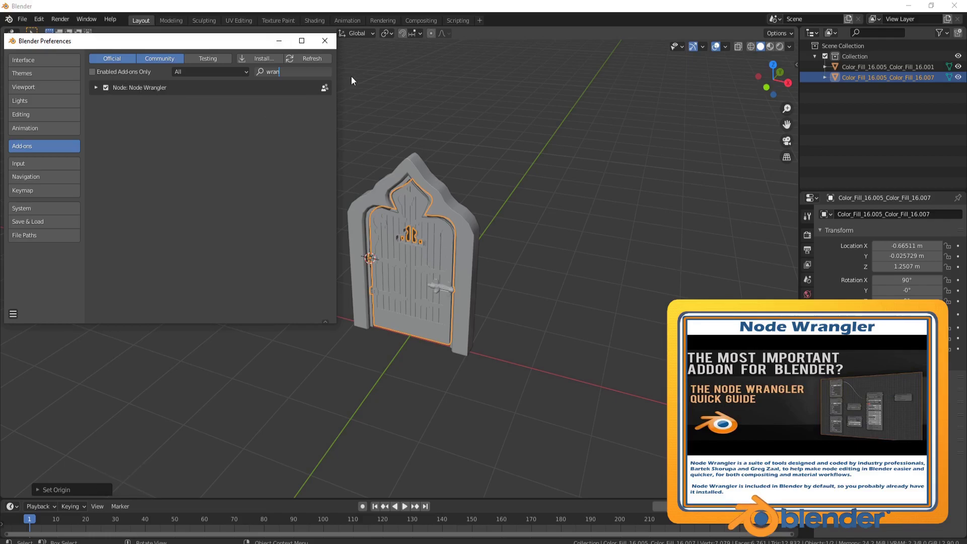
{"action": "left_click", "coordinate": [325, 41]}
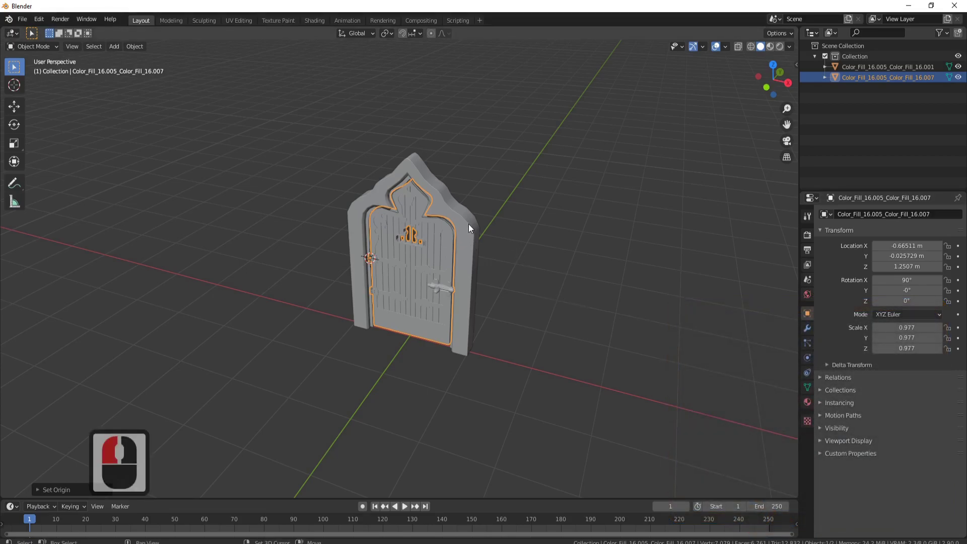
Select the door leaf and the frame together and join them into one object, with the frame as the active object.
{"action": "left_click", "coordinate": [469, 224], "text": "shift"}
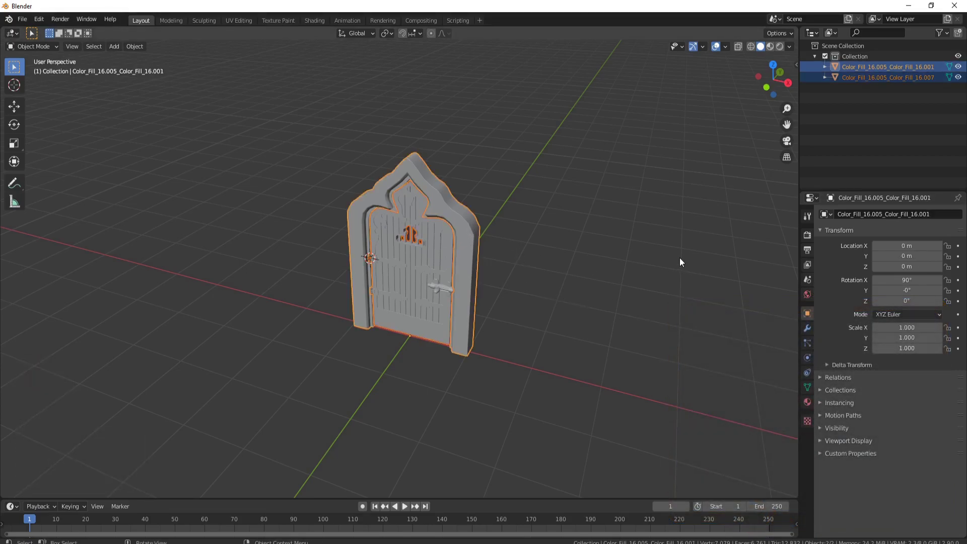
{"action": "left_click", "coordinate": [680, 262], "text": "shift"}
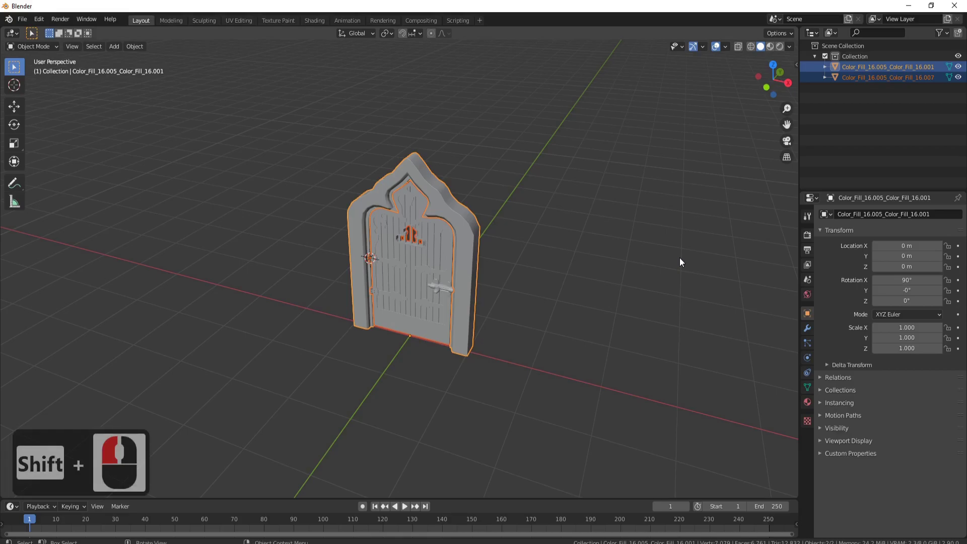
{"action": "left_click", "coordinate": [451, 262]}
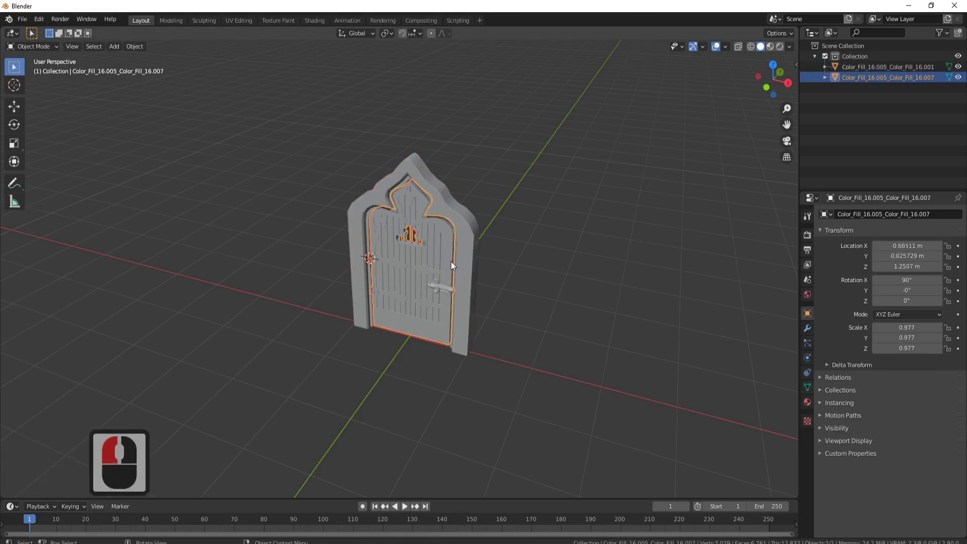
{"action": "left_click", "coordinate": [468, 226], "text": "shift"}
{"action": "key", "text": "ctrl+j"}
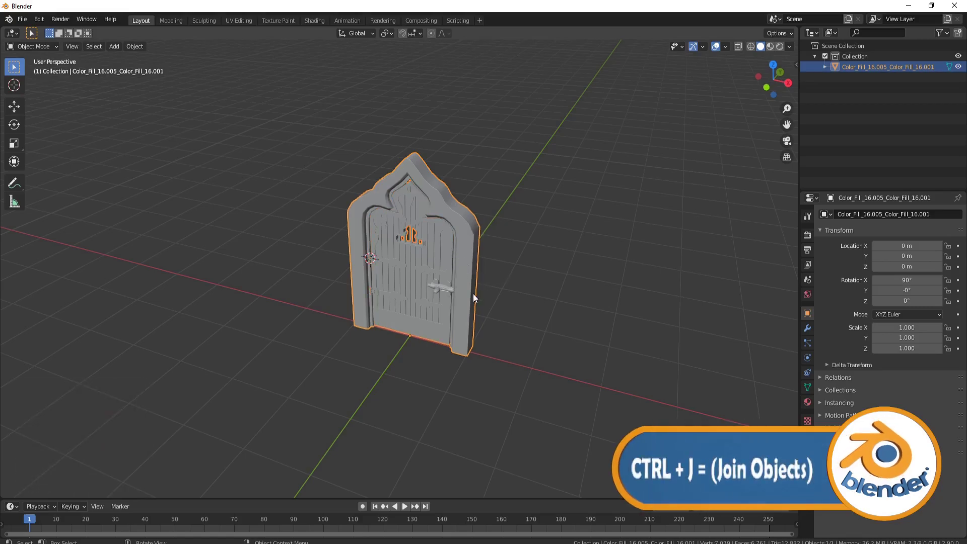
Rename the joined door's Default OBJ material to "Medieval Door".
{"action": "middle_click_drag", "start_coordinate": [431, 342], "coordinate": [520, 252]}
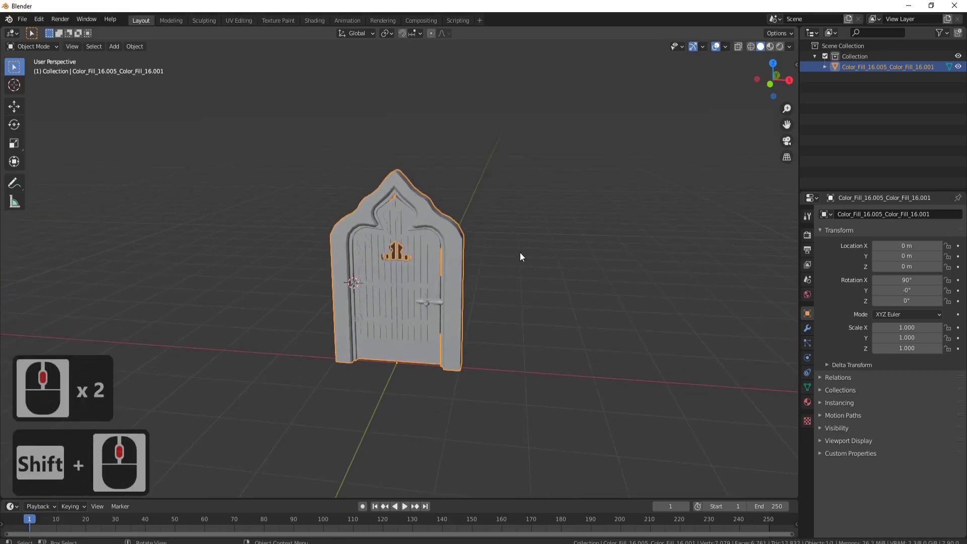
{"action": "left_click", "coordinate": [807, 402]}
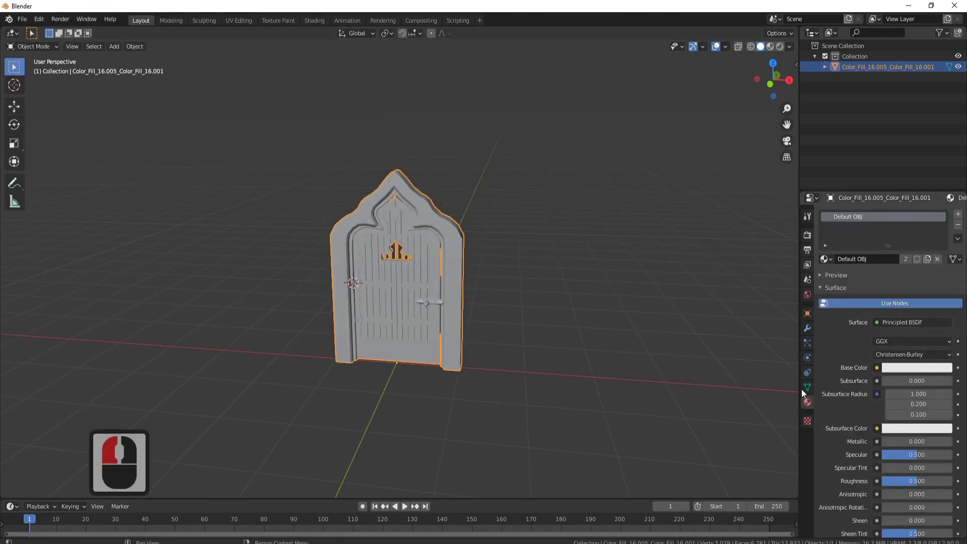
{"action": "double_click", "coordinate": [859, 218]}
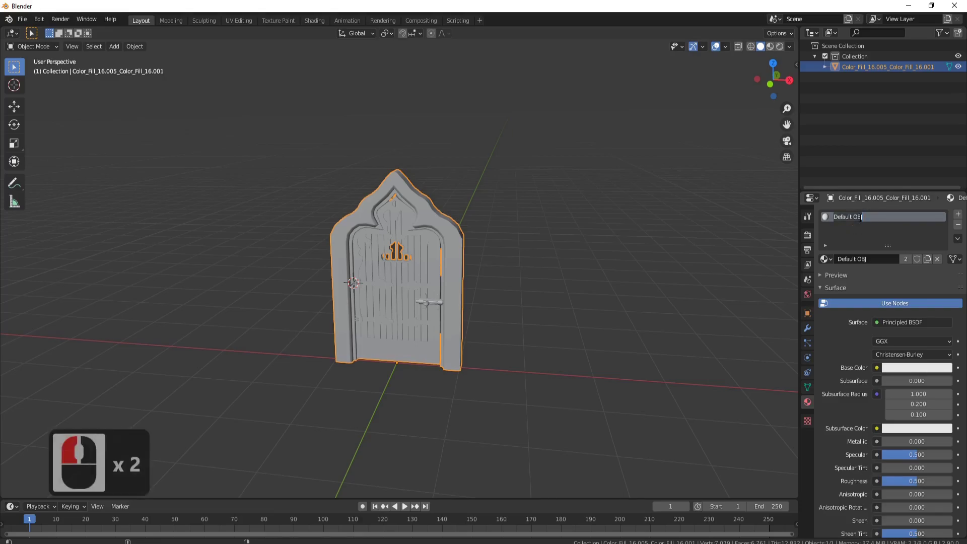
{"action": "type", "text": "Medieval Door"}
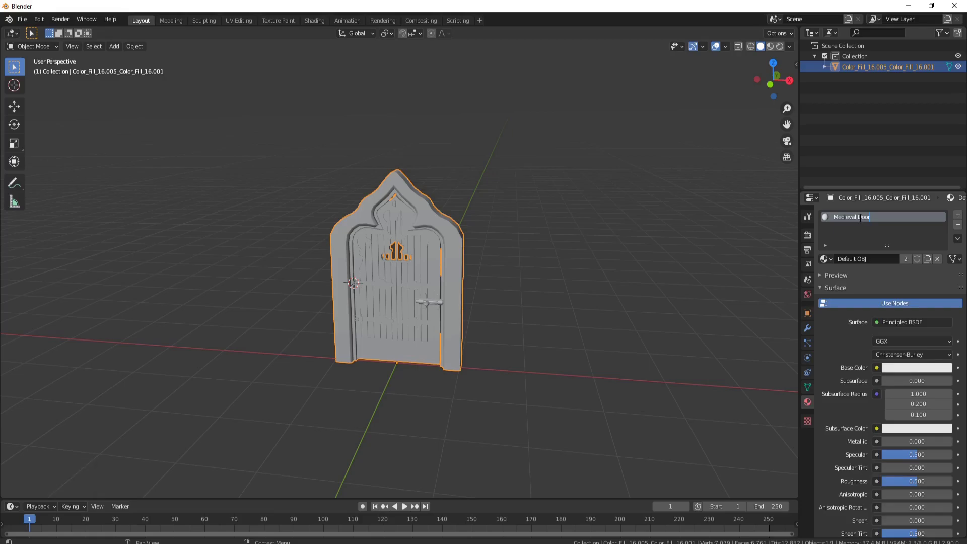
{"action": "key", "text": "Return"}
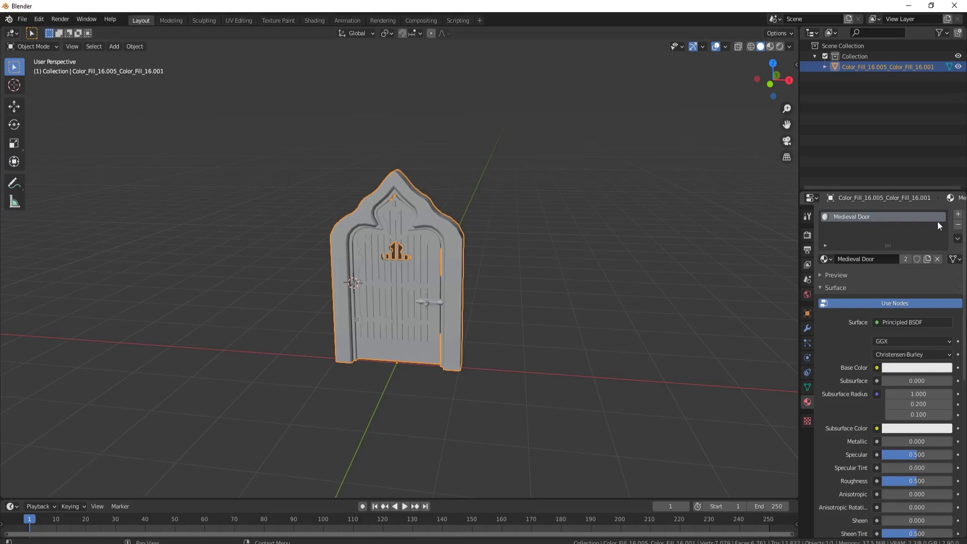
Switch to the Shading workspace and select the Principled BSDF node of the Medieval Door material.
{"action": "left_click", "coordinate": [312, 20]}
{"action": "scroll", "coordinate": [425, 355], "scroll_direction": "down", "scroll_amount": 6}
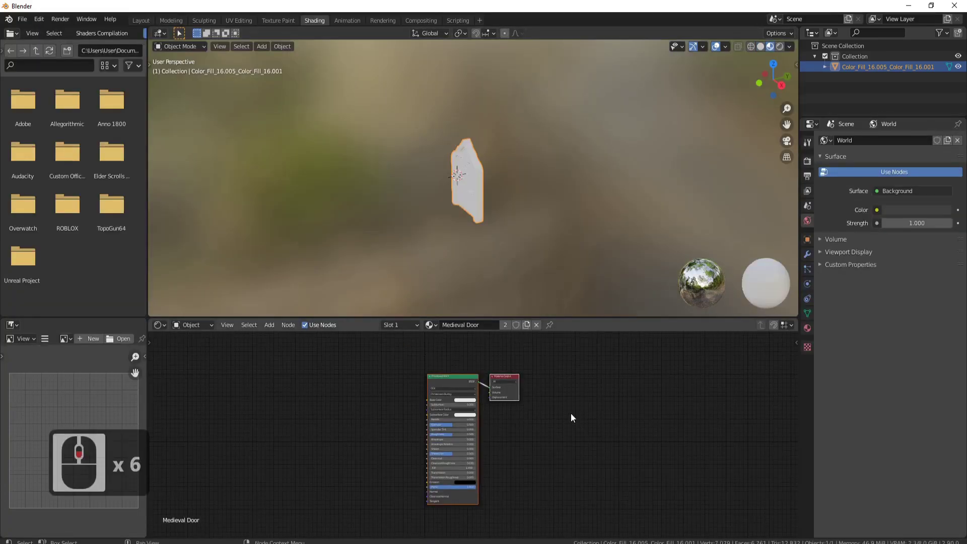
{"action": "left_click", "coordinate": [446, 376]}
{"action": "middle_click_drag", "start_coordinate": [548, 219], "coordinate": [410, 201]}
{"action": "scroll", "coordinate": [520, 155], "scroll_direction": "up", "scroll_amount": 3}
{"action": "scroll", "coordinate": [522, 157], "scroll_direction": "up", "scroll_amount": 4}
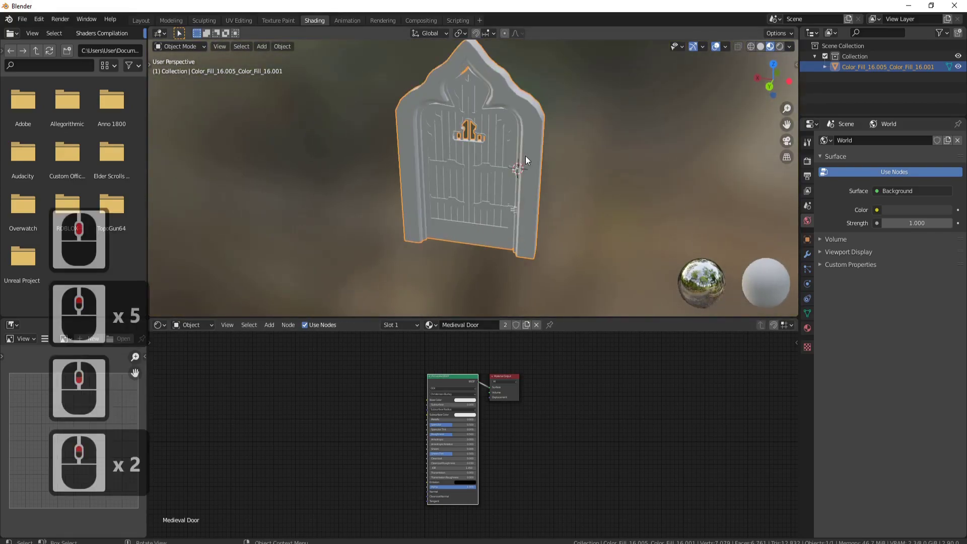
{"action": "middle_click_drag", "start_coordinate": [525, 156], "coordinate": [568, 182], "text": "shift"}
{"action": "scroll", "coordinate": [568, 186], "scroll_direction": "up", "scroll_amount": 2}
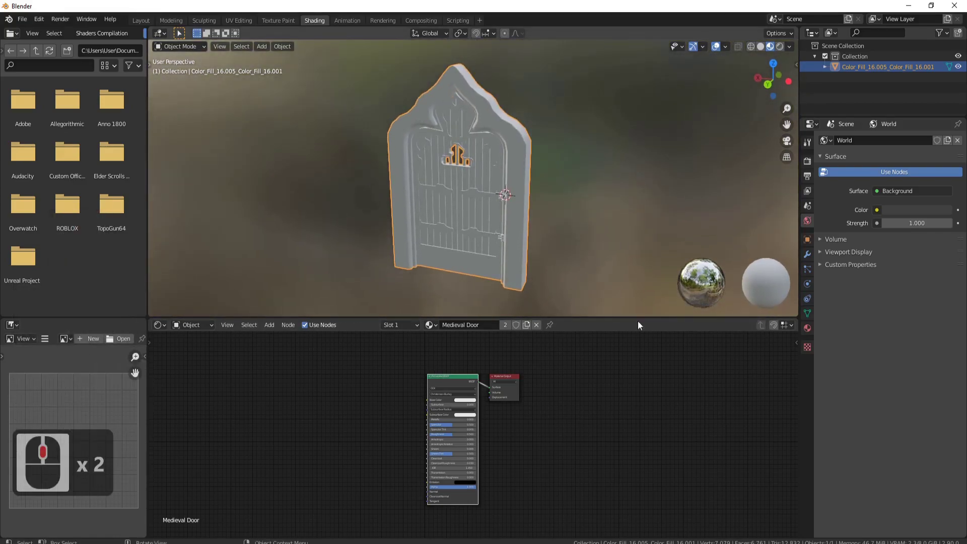
Run Principled Texture Setup on the Principled BSDF with Door 22's 2K BaseColor_With_AO, Metallic, Normal, Roughness and Specular maps.
{"action": "left_click", "coordinate": [454, 379]}
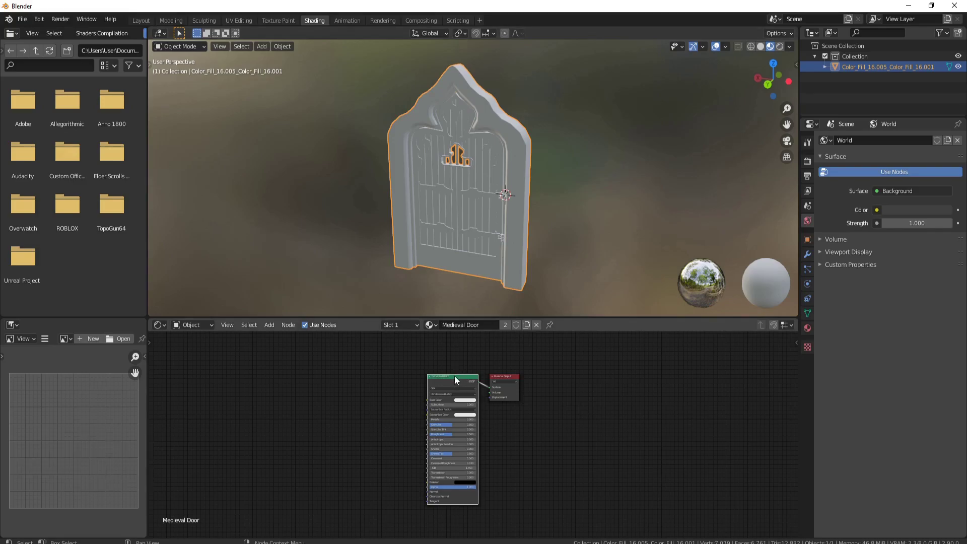
{"action": "left_click", "coordinate": [446, 374]}
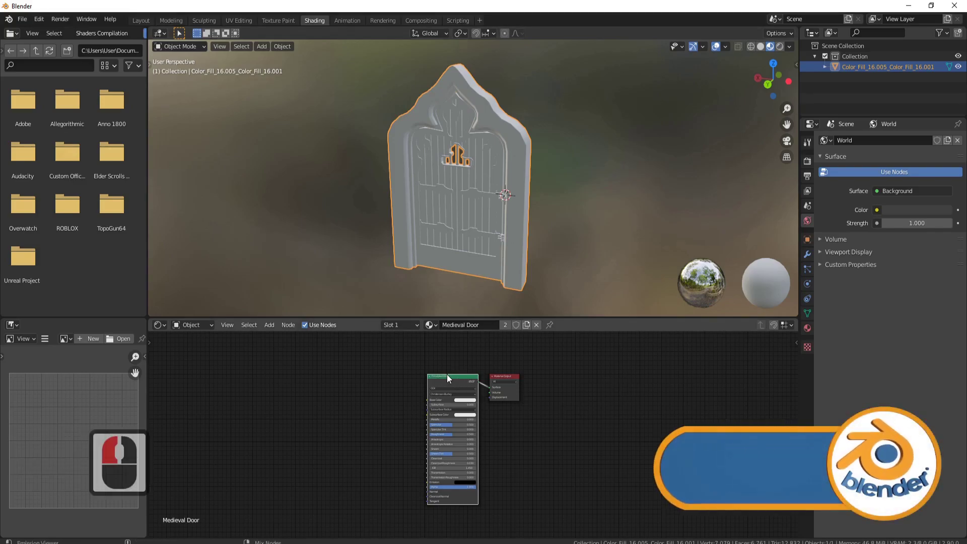
{"action": "key", "text": "ctrl+shift+t"}
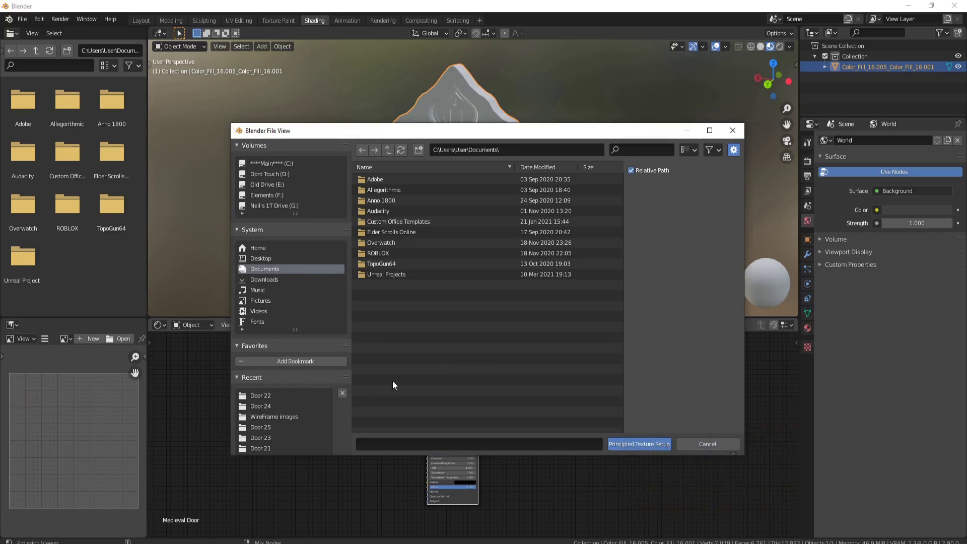
{"action": "left_click", "coordinate": [278, 396]}
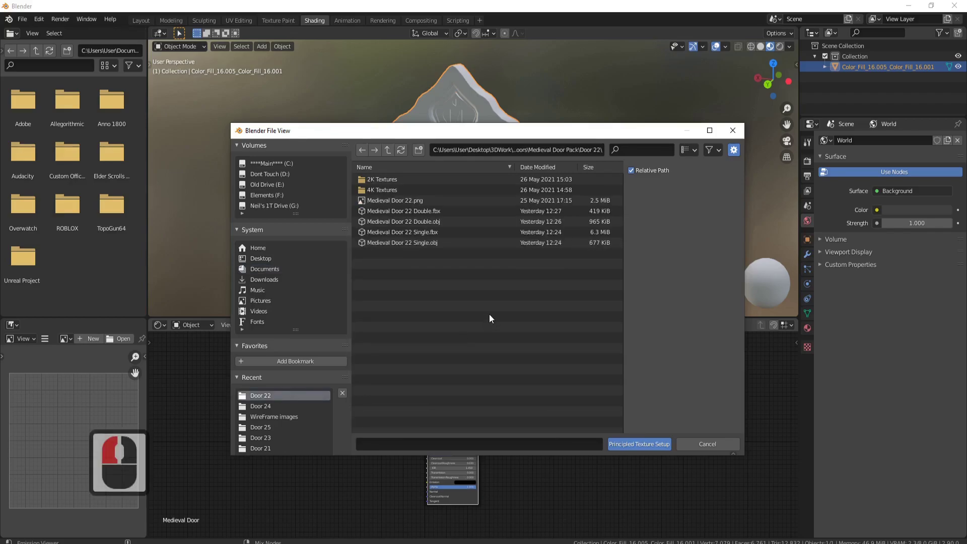
{"action": "left_click", "coordinate": [385, 180]}
{"action": "double_click", "coordinate": [385, 179]}
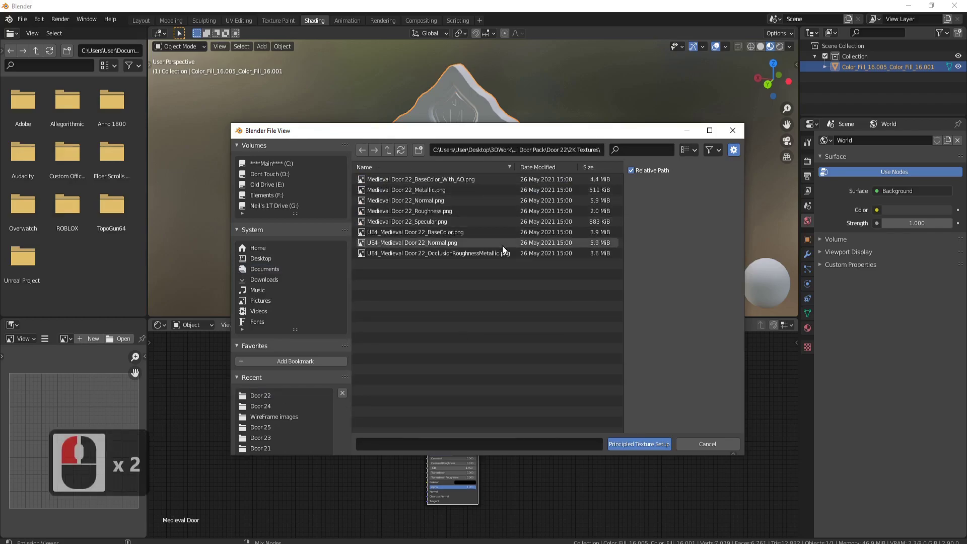
{"action": "left_click", "coordinate": [431, 179]}
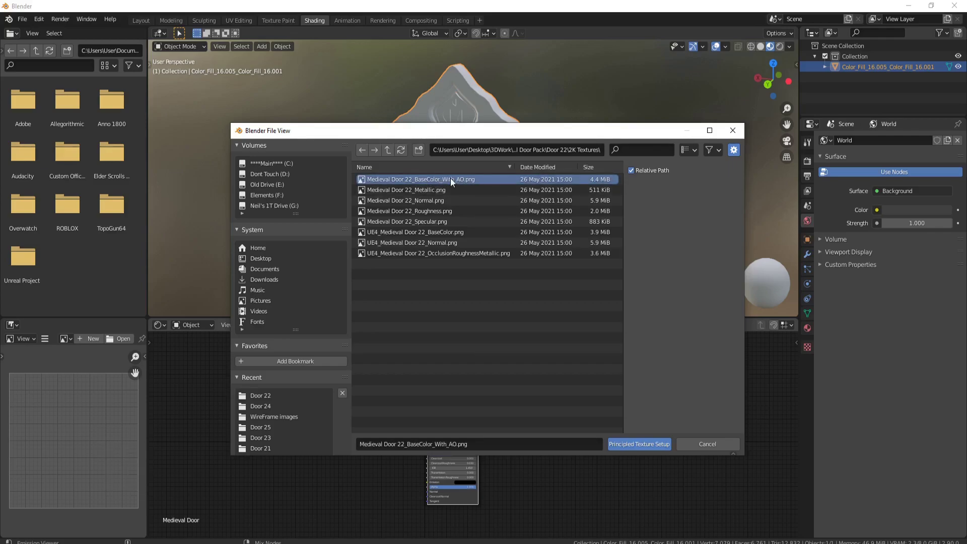
{"action": "left_click", "coordinate": [433, 221], "text": "shift"}
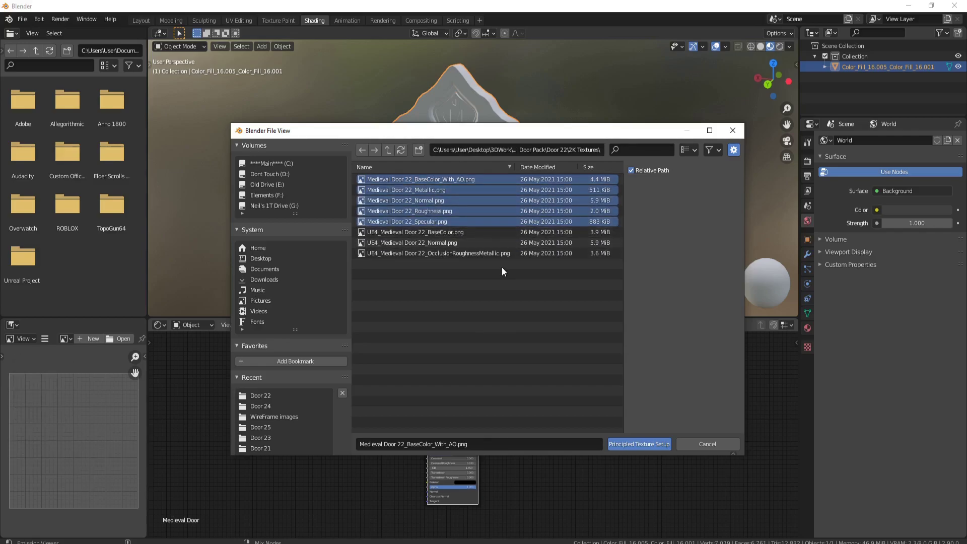
{"action": "left_click", "coordinate": [634, 446]}
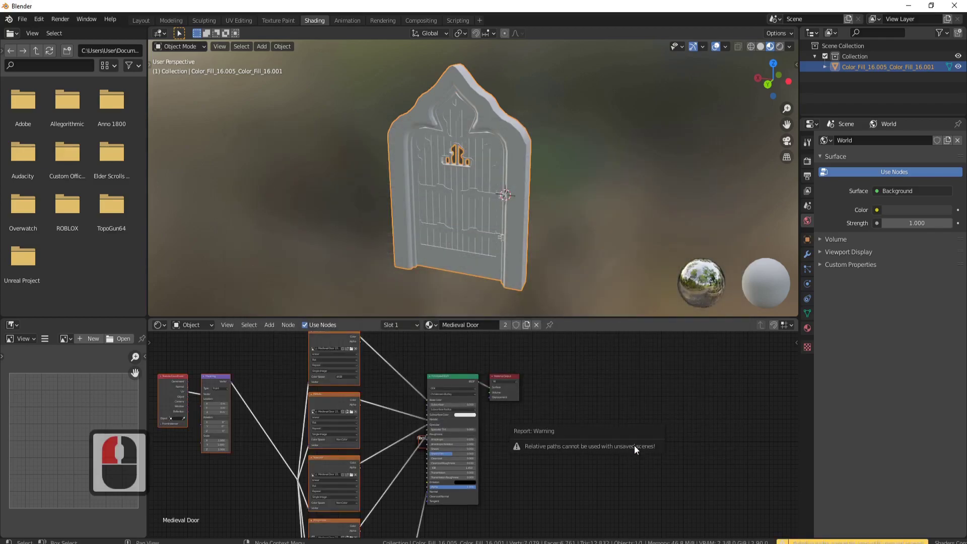
Deselect everything and inspect the textured door and frame up close and from several angles.
{"action": "scroll", "coordinate": [515, 221], "scroll_direction": "up", "scroll_amount": 3}
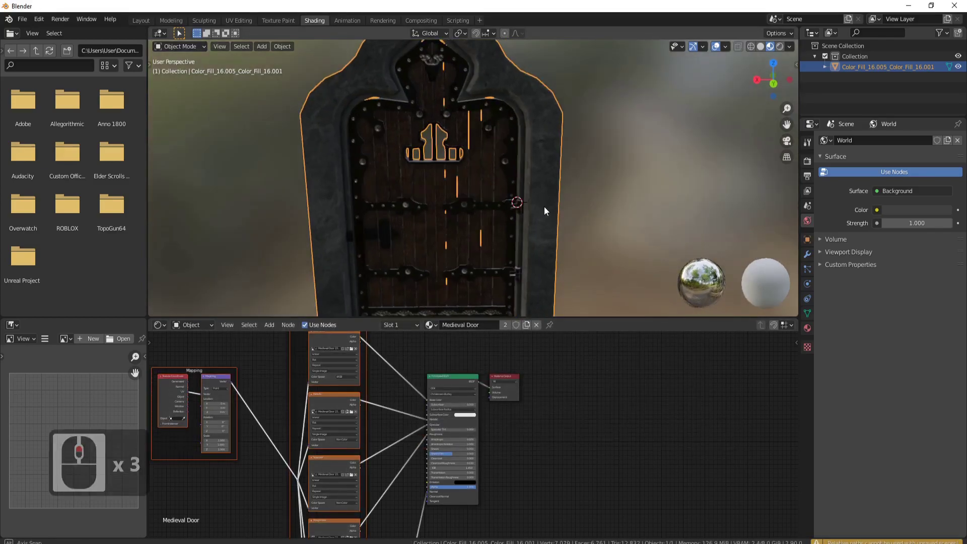
{"action": "middle_click_drag", "start_coordinate": [545, 209], "coordinate": [577, 127]}
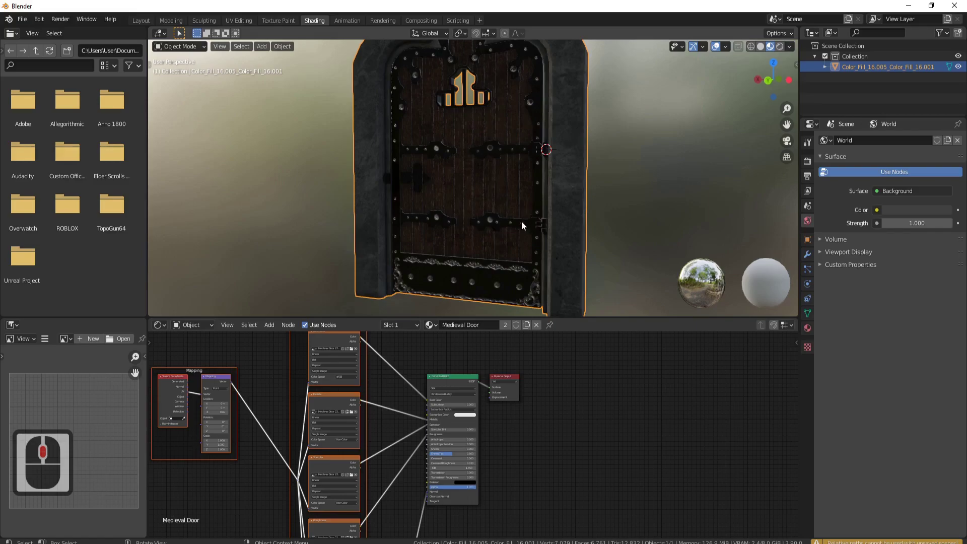
{"action": "key", "text": "a"}
{"action": "key", "text": "a"}
{"action": "middle_click_drag", "start_coordinate": [522, 217], "coordinate": [546, 218]}
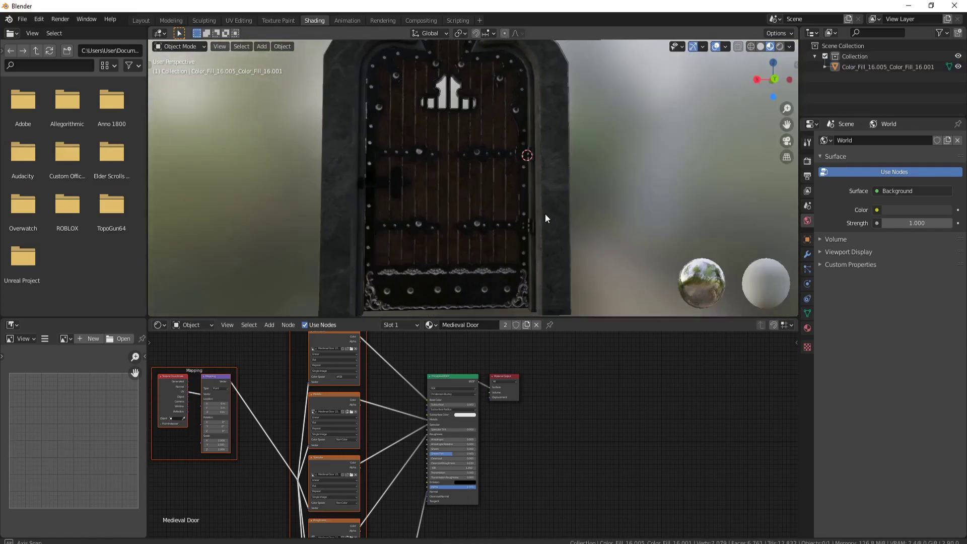
{"action": "scroll", "coordinate": [545, 201], "scroll_direction": "down", "scroll_amount": 5}
{"action": "middle_click_drag", "start_coordinate": [595, 176], "coordinate": [647, 151]}
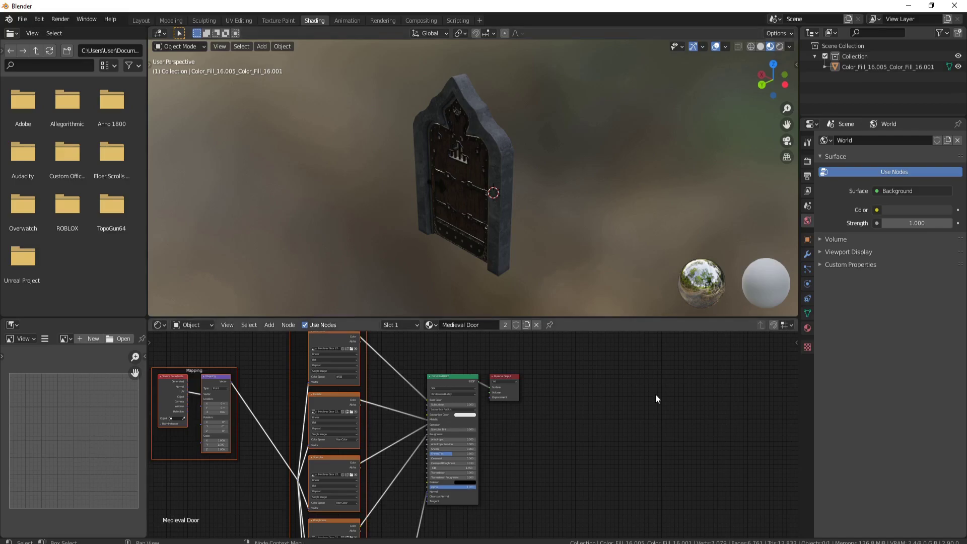
Open the Medieval_Door_Pack project from the Door_UE4_Pack folder in Unreal Engine and load its Door_Pack level.
{"action": "key", "text": "alt+Tab"}
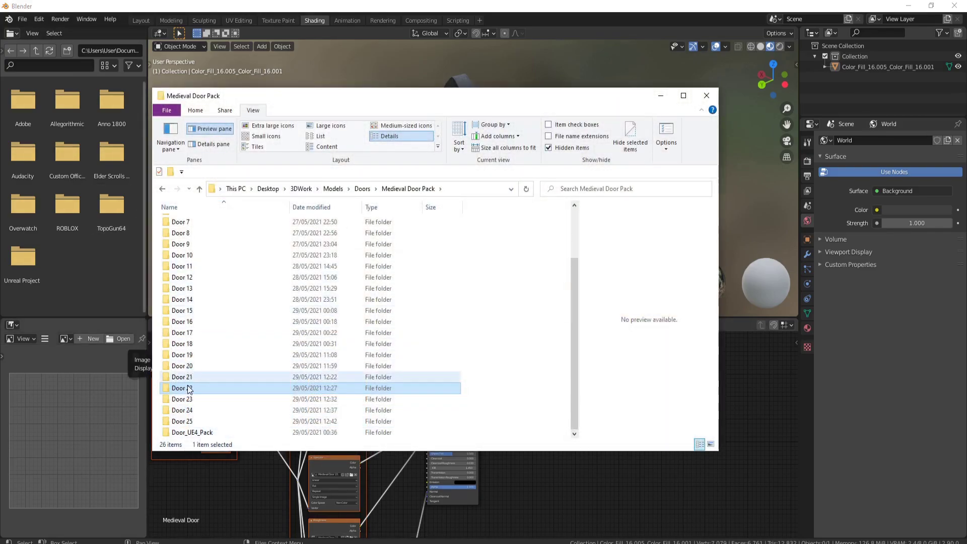
{"action": "double_click", "coordinate": [197, 433]}
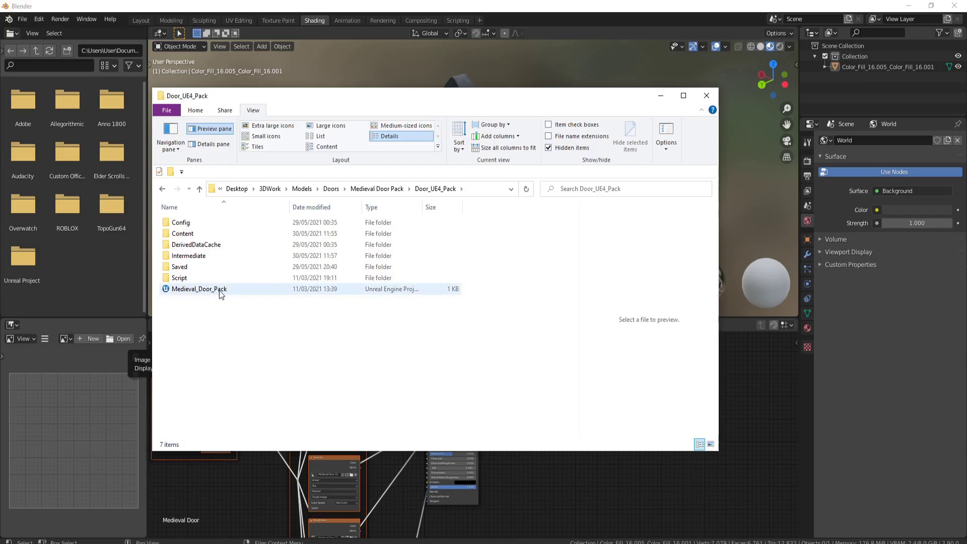
{"action": "double_click", "coordinate": [213, 292]}
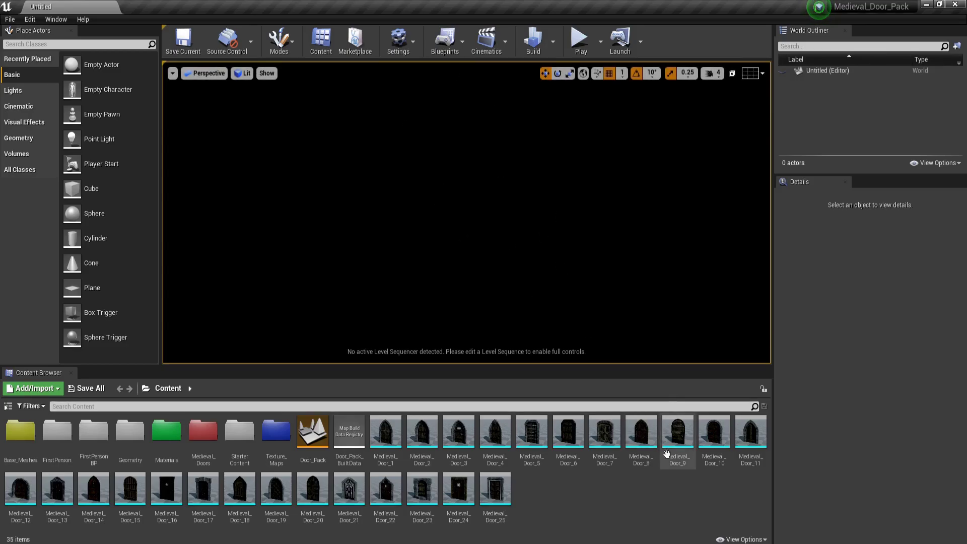
{"action": "double_click", "coordinate": [315, 439]}
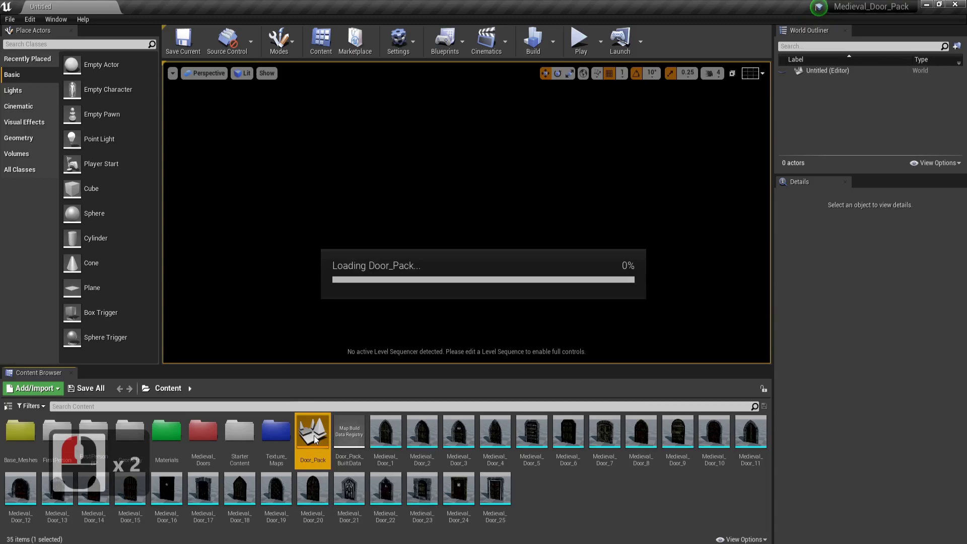
{"action": "left_click_drag", "start_coordinate": [516, 190], "coordinate": [516, 171]}
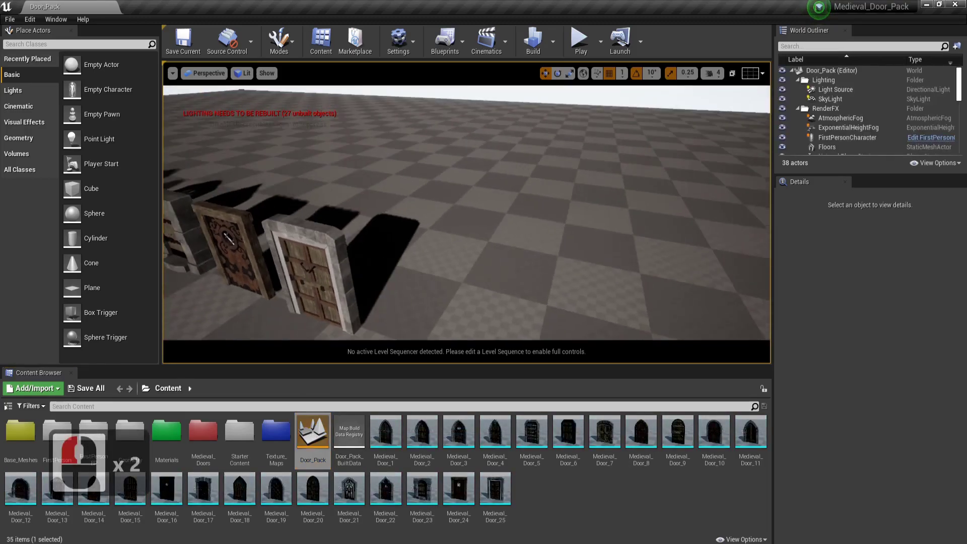
Place the Medieval_Door_12 mesh on the open floor just beyond the near end of the door row.
{"action": "scroll", "coordinate": [449, 198], "scroll_direction": "down", "scroll_amount": 20}
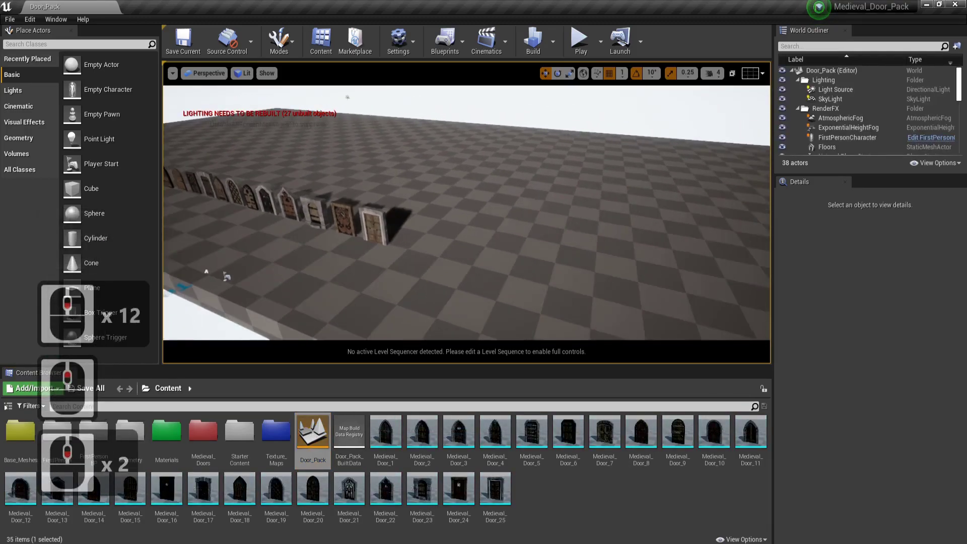
{"action": "scroll", "coordinate": [467, 212], "scroll_direction": "down", "scroll_amount": 3}
{"action": "left_click", "coordinate": [596, 505]}
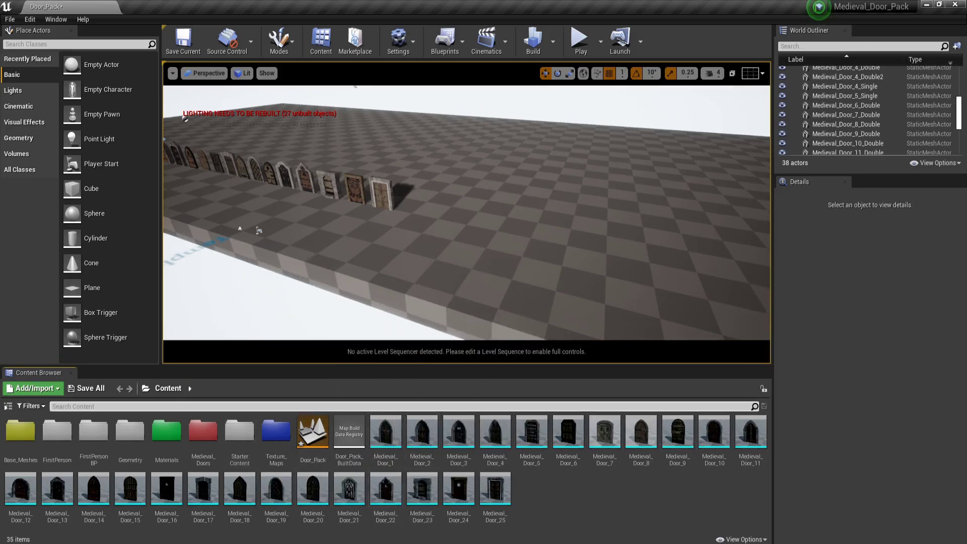
{"action": "left_click_drag", "start_coordinate": [20, 488], "coordinate": [472, 233]}
{"action": "scroll", "coordinate": [512, 213], "scroll_direction": "down", "scroll_amount": 11}
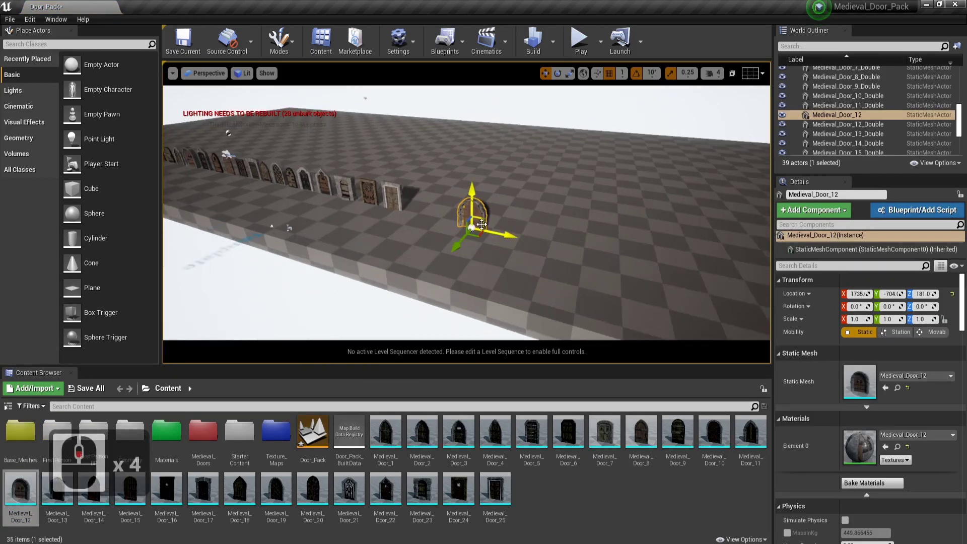
{"action": "scroll", "coordinate": [499, 222], "scroll_direction": "up", "scroll_amount": 8}
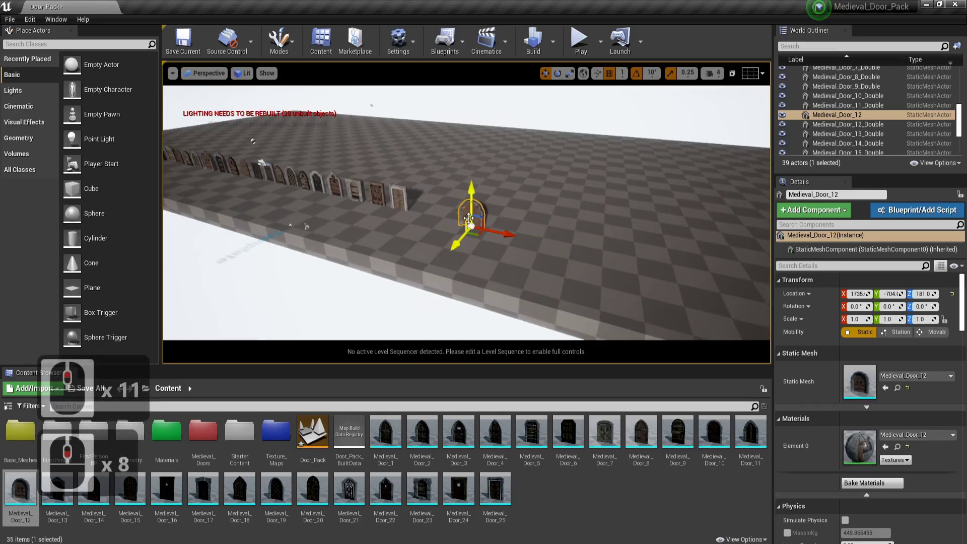
Place the Medieval_Door_6 mesh on the floor beside the newly added arched door and frame it in the viewport.
{"action": "left_click_drag", "start_coordinate": [558, 434], "coordinate": [524, 233]}
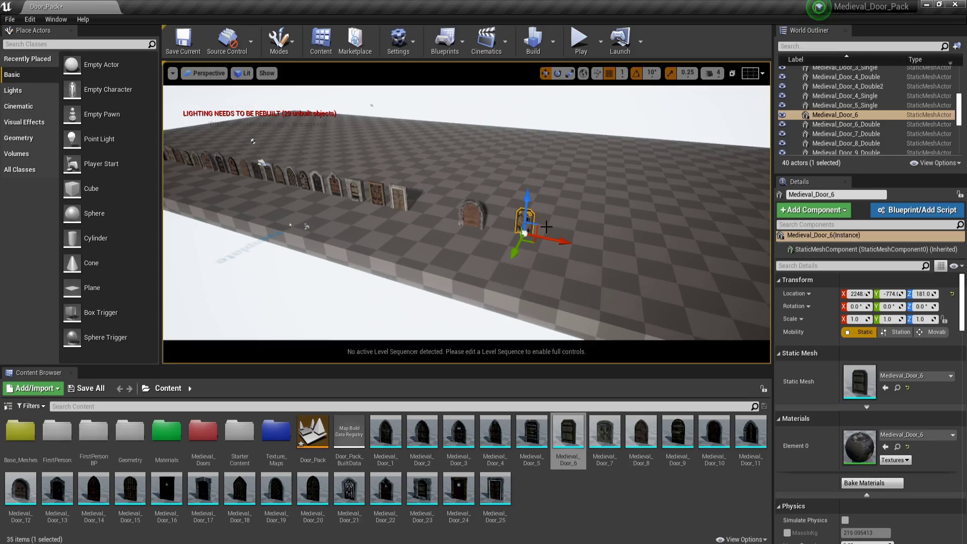
{"action": "key", "text": "f"}
{"action": "scroll", "coordinate": [547, 227], "scroll_direction": "down", "scroll_amount": 10}
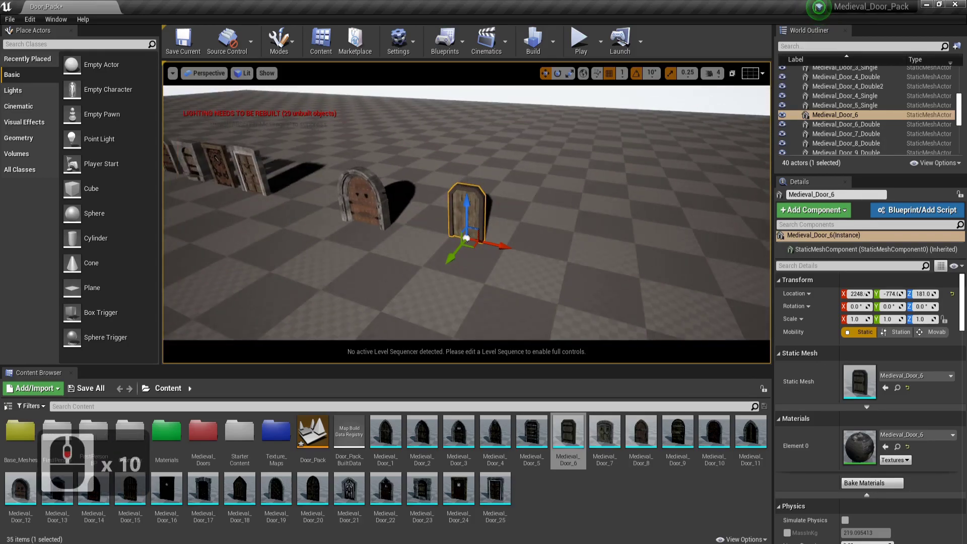
{"action": "left_click_drag", "start_coordinate": [468, 237], "coordinate": [485, 237], "text": "alt"}
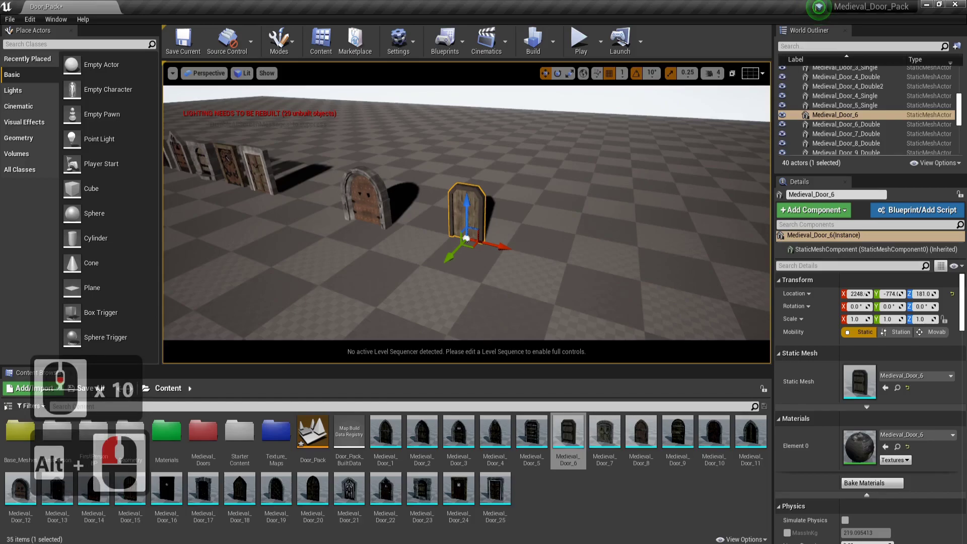
Look through the Base_Meshes and Materials folders and examine the node graph of the Medieval_Door_10 material.
{"action": "double_click", "coordinate": [31, 439]}
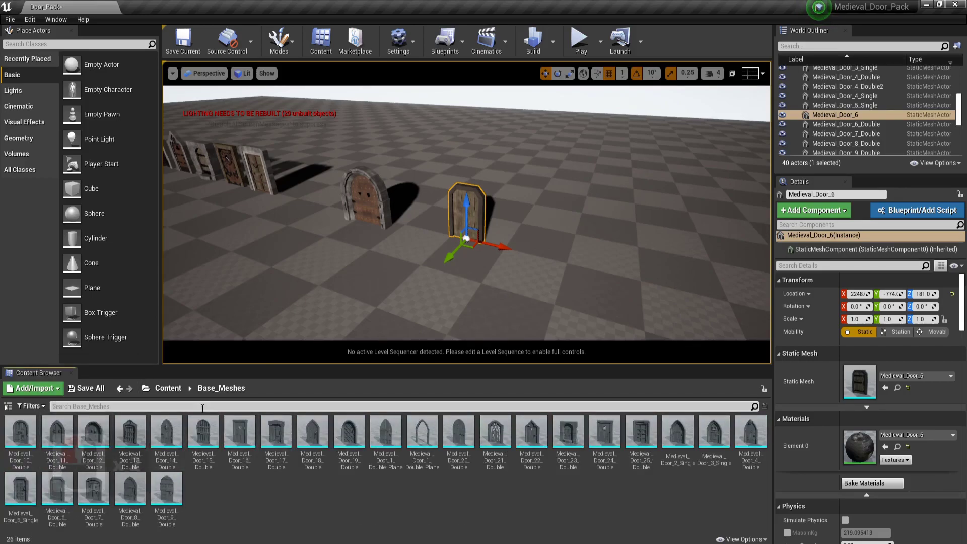
{"action": "left_click", "coordinate": [168, 388]}
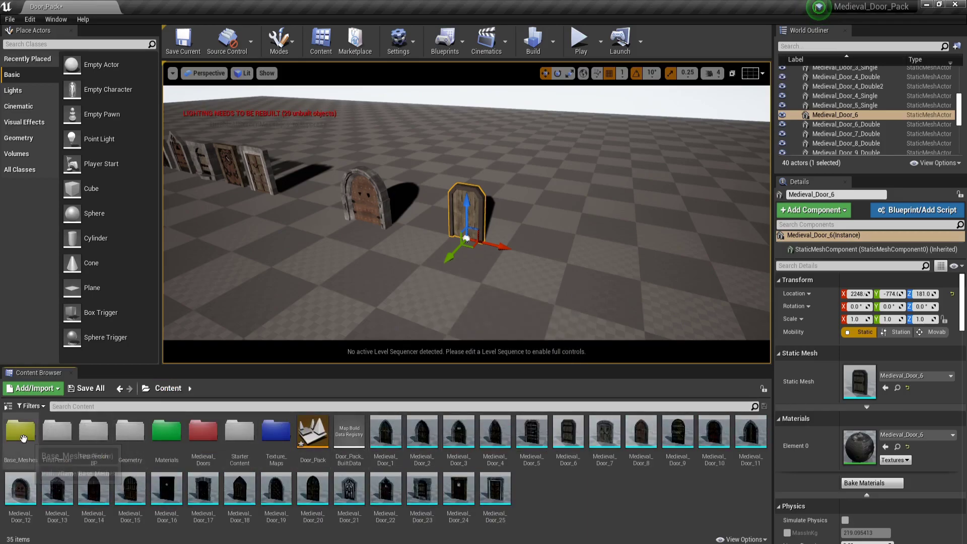
{"action": "double_click", "coordinate": [167, 431]}
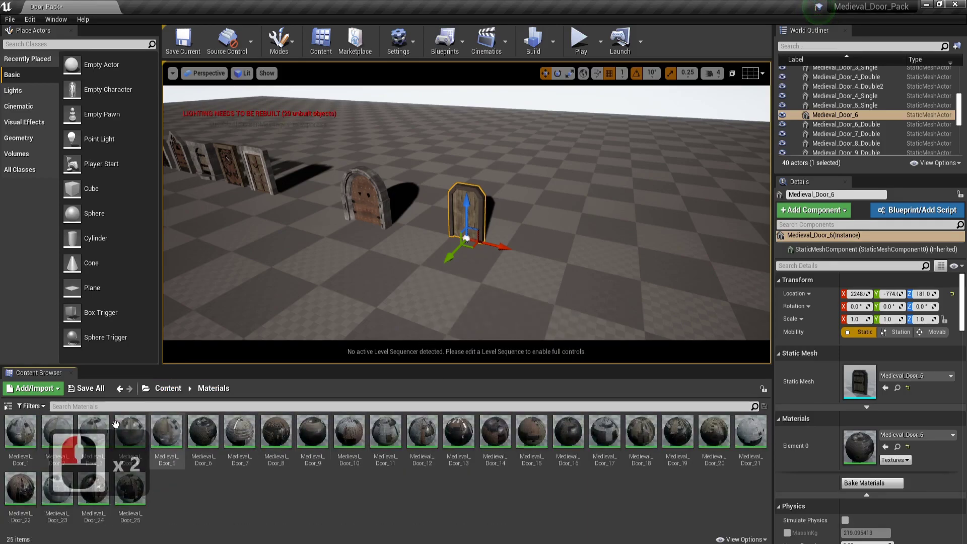
{"action": "double_click", "coordinate": [348, 440]}
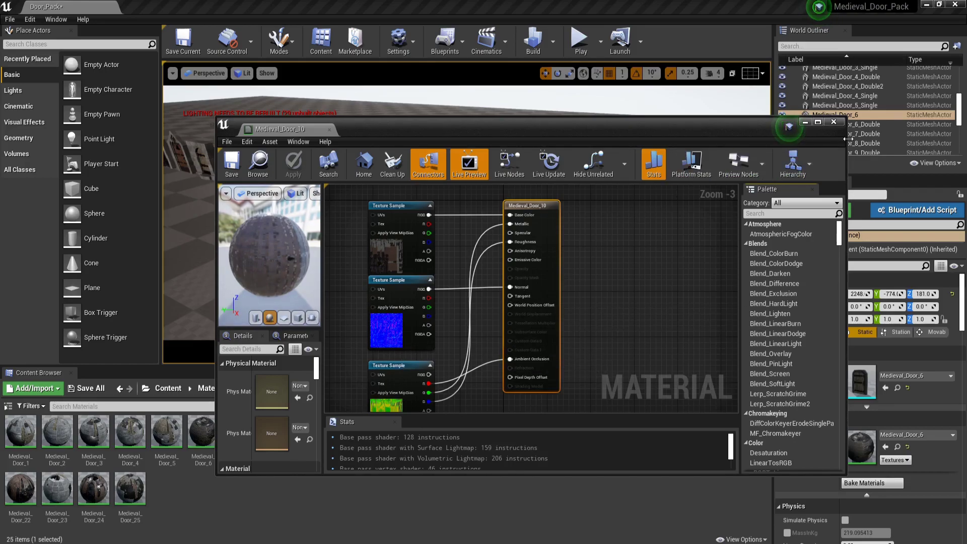
{"action": "left_click", "coordinate": [834, 122]}
{"action": "left_click", "coordinate": [168, 389]}
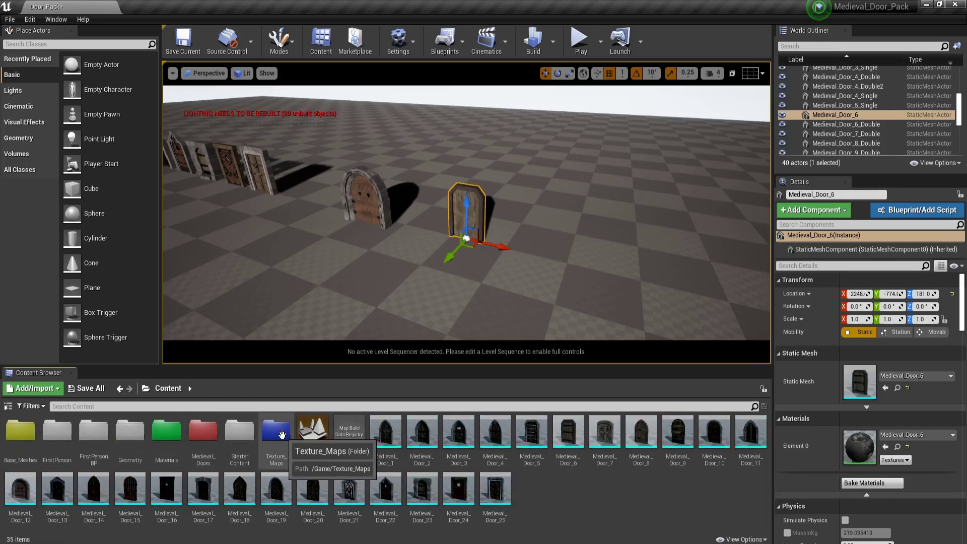
Browse the door textures in the Texture_Maps folder and return to the Content folder.
{"action": "double_click", "coordinate": [282, 435]}
{"action": "scroll", "coordinate": [451, 467], "scroll_direction": "down", "scroll_amount": 13}
{"action": "scroll", "coordinate": [451, 467], "scroll_direction": "up", "scroll_amount": 9}
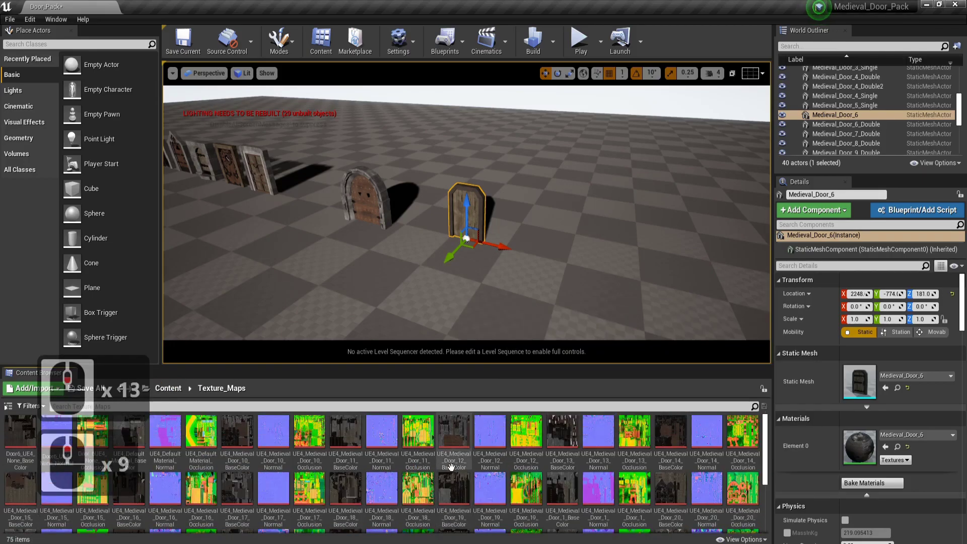
{"action": "left_click", "coordinate": [168, 388]}
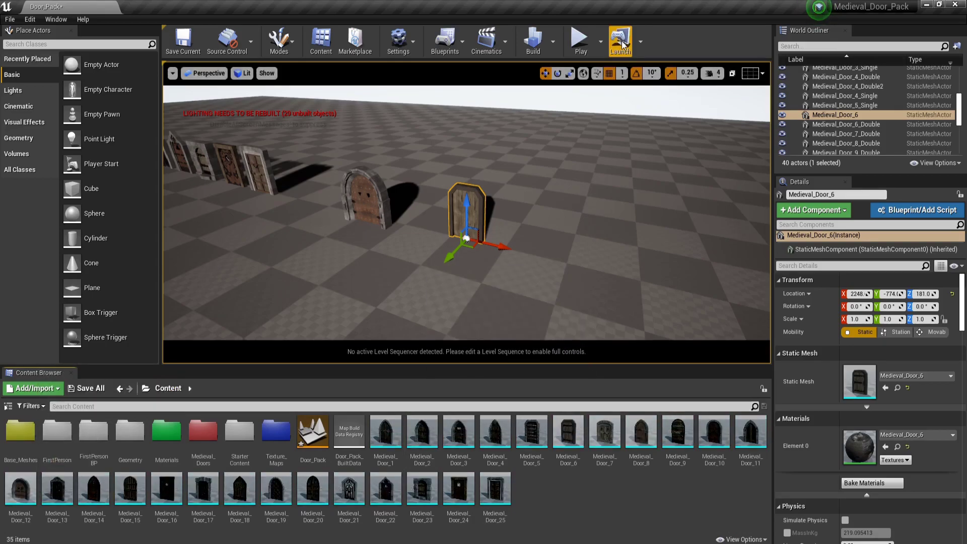
Play the level in the viewport and walk the first-person character along the row of doors.
{"action": "left_click", "coordinate": [578, 34]}
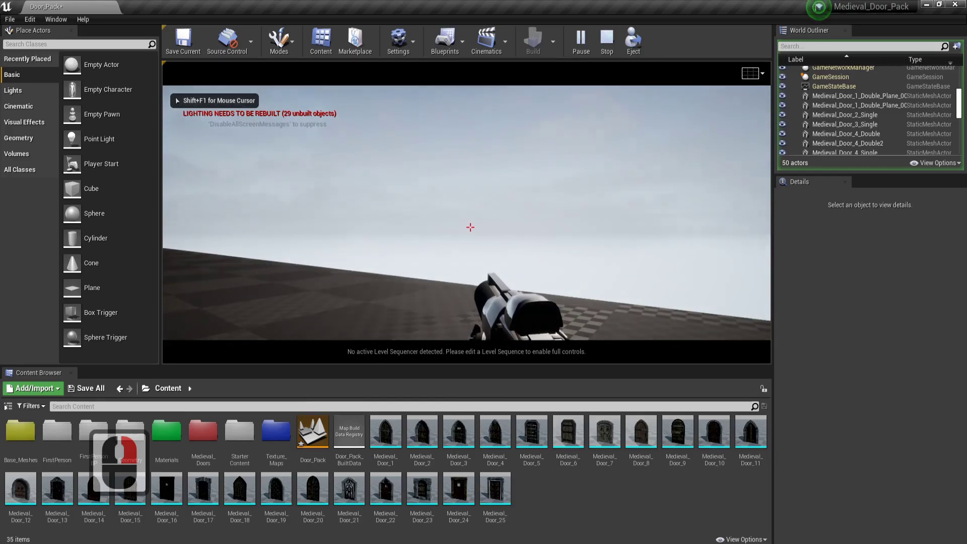
{"action": "key", "text": "w"}
{"action": "key", "text": "w"}
{"action": "key", "text": "w"}
{"action": "key", "text": "w"}
{"action": "key", "text": "w"}
{"action": "key", "text": "w"}
{"action": "key", "text": "d"}
{"action": "key", "text": "d"}
{"action": "key", "text": "d"}
{"action": "key", "text": "d"}
{"action": "key", "text": "d"}
{"action": "key", "text": "d"}
{"action": "key", "text": "d"}
{"action": "key", "text": "d"}
{"action": "key", "text": "d"}
{"action": "key", "text": "d"}
{"action": "key", "text": "d"}
{"action": "key", "text": "d"}
{"action": "key", "text": "d"}
{"action": "key", "text": "d"}
{"action": "key", "text": "d"}
{"action": "key", "text": "d"}
{"action": "key", "text": "d"}
{"action": "key", "text": "d"}
{"action": "key", "text": "d"}
{"action": "key", "text": "d"}
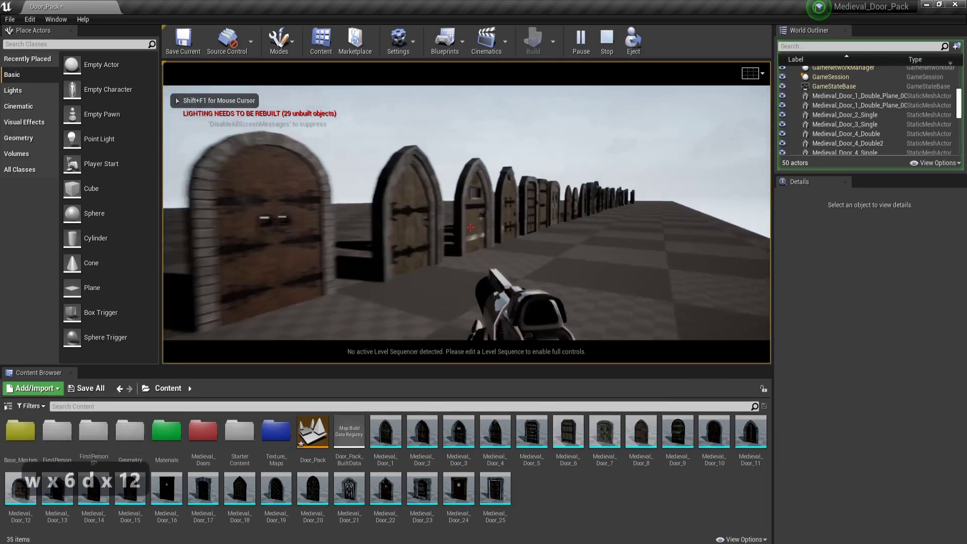
{"action": "key", "text": "d"}
{"action": "key", "text": "d"}
{"action": "key", "text": "d"}
{"action": "key", "text": "d"}
{"action": "key", "text": "d"}
{"action": "key", "text": "d"}
{"action": "key", "text": "d"}
{"action": "key", "text": "d"}
{"action": "key", "text": "d"}
{"action": "key", "text": "d"}
{"action": "key", "text": "d"}
{"action": "key", "text": "d"}
{"action": "key", "text": "d"}
{"action": "key", "text": "d"}
{"action": "key", "text": "d"}
{"action": "key", "text": "d"}
{"action": "key", "text": "d"}
{"action": "key", "text": "d"}
{"action": "key", "text": "d"}
{"action": "key", "text": "d"}
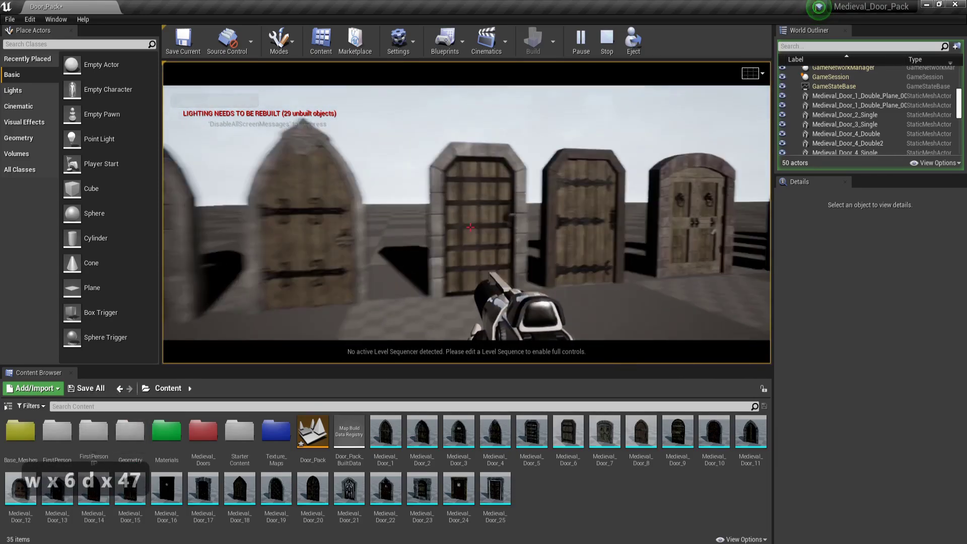
Fire three projectiles at the doors, continue along the row and stop the play session.
{"action": "left_click", "coordinate": [470, 228]}
{"action": "left_click", "coordinate": [471, 228]}
{"action": "left_click", "coordinate": [470, 228]}
{"action": "key", "text": "d"}
{"action": "key", "text": "w"}
{"action": "key", "text": "d"}
{"action": "key", "text": "d"}
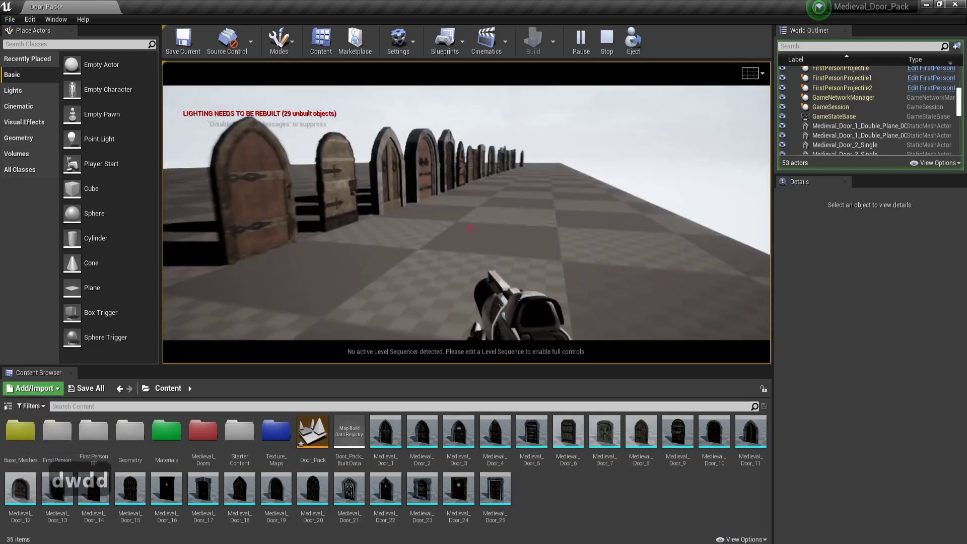
{"action": "key", "text": "d"}
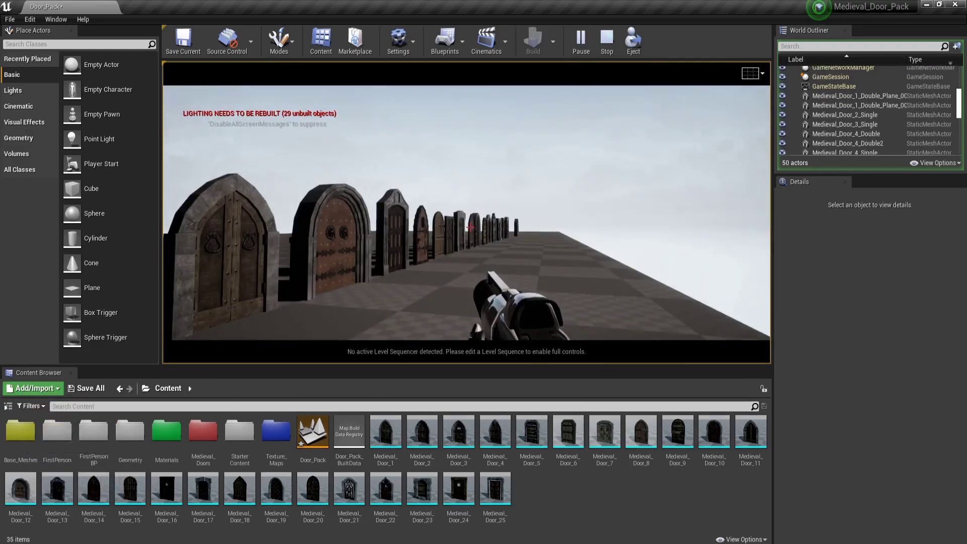
{"action": "key", "text": "Escape"}
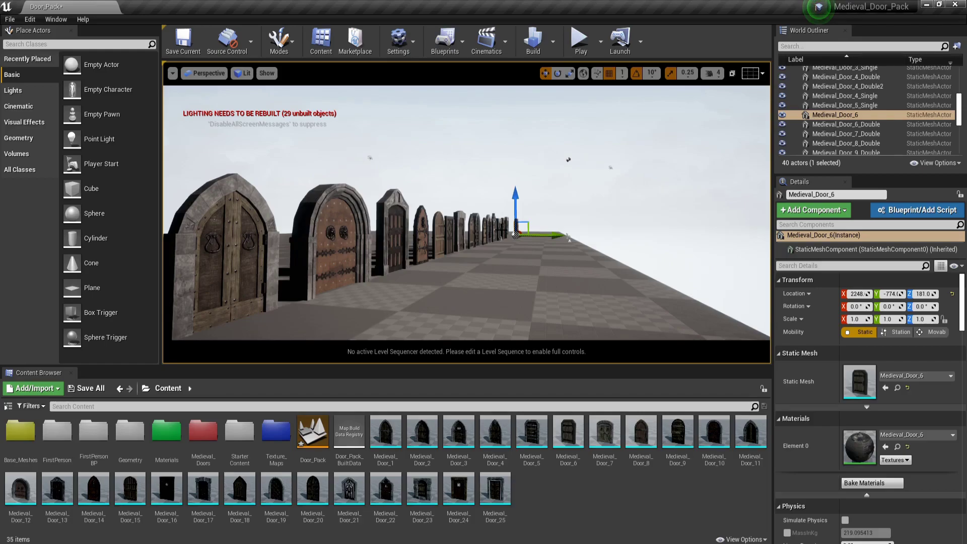